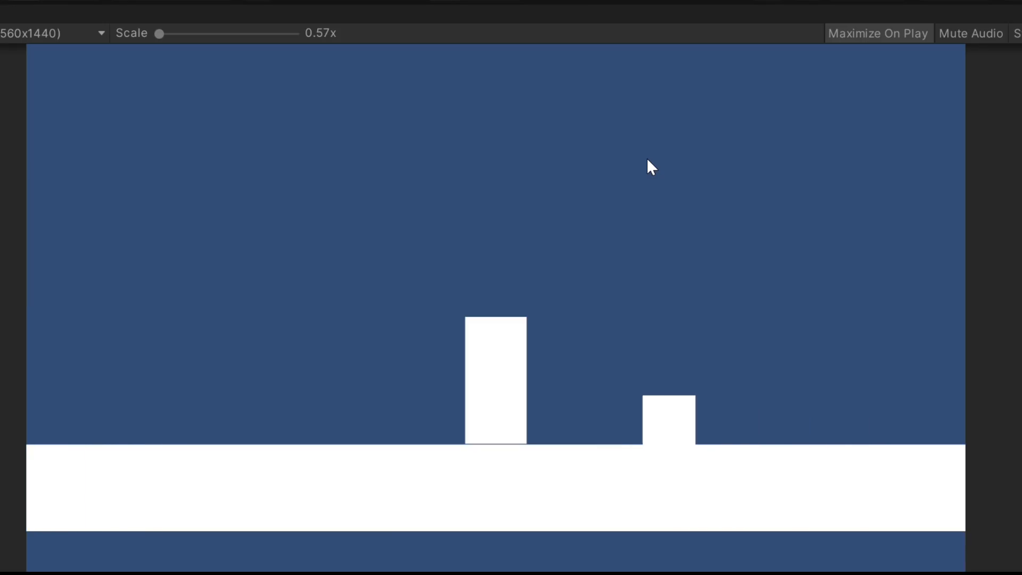
- Playtest the white-box prototype, jumping over the ground obstacles and sliding under the raised one
key("space")
key("space")
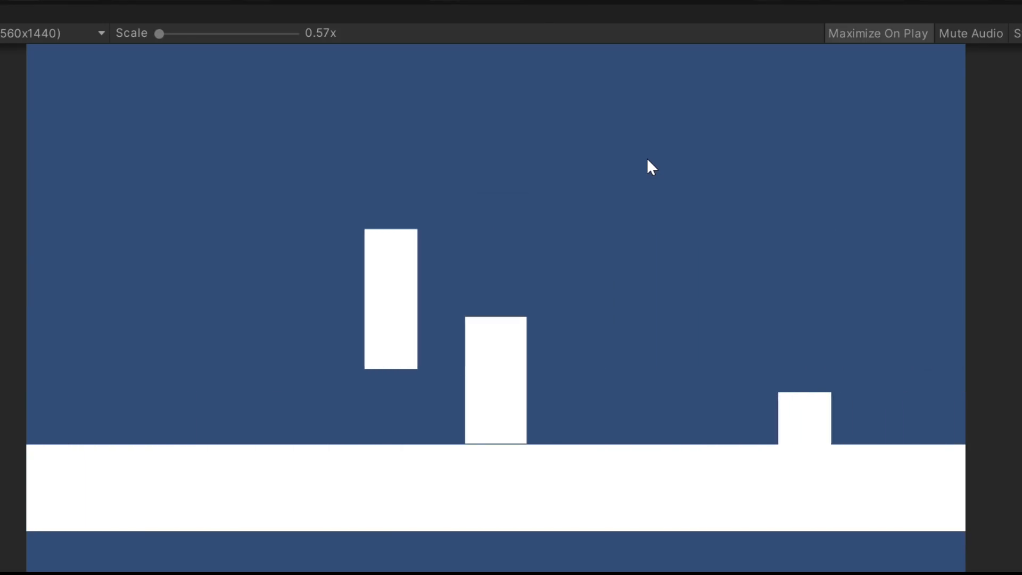
key("space")
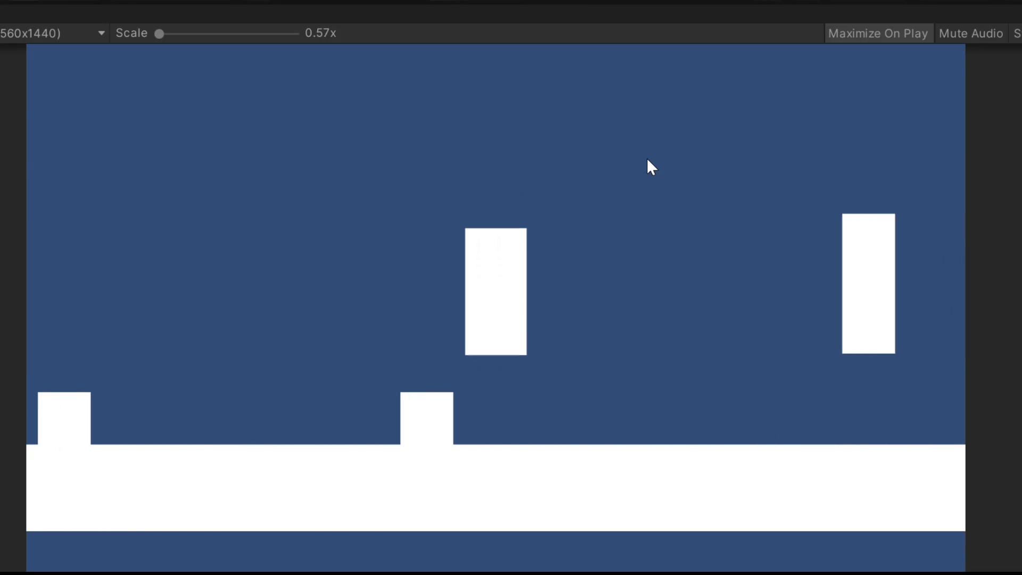
key("Down")
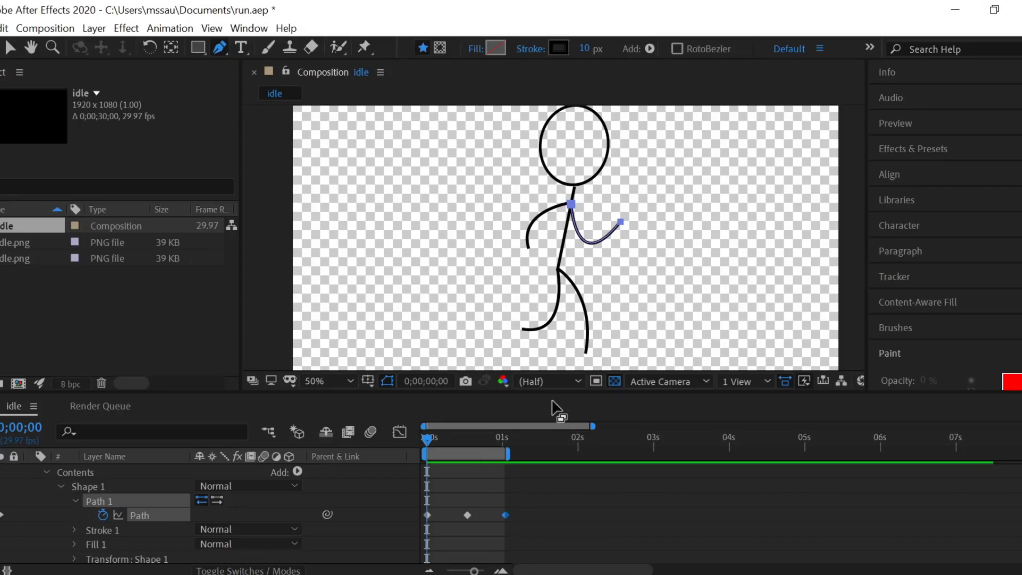
- Inspect the stick figure in After Effects and preview its running motion in the idle composition
scroll(553, 351, "down", 3)
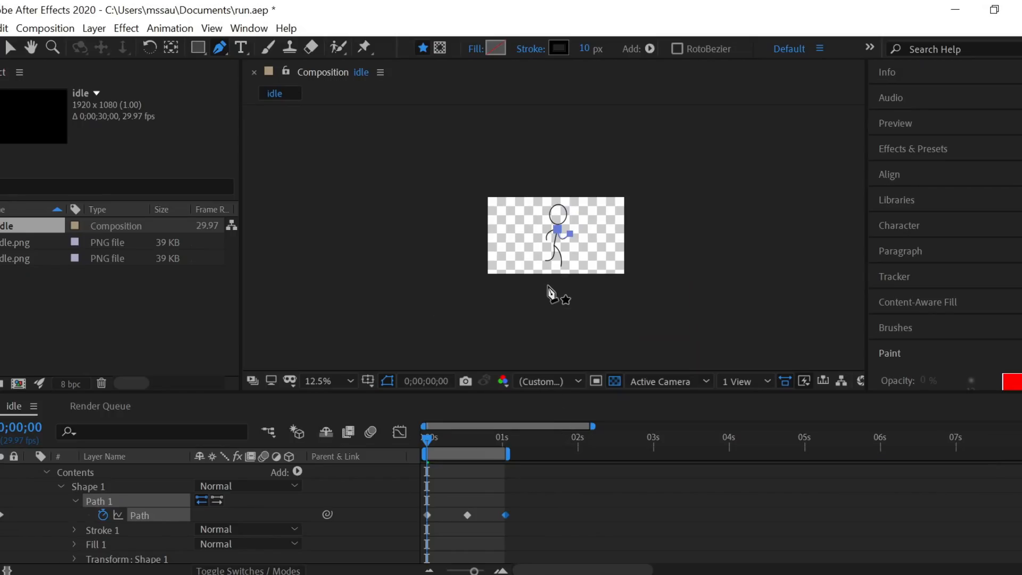
scroll(551, 292, "up", 4)
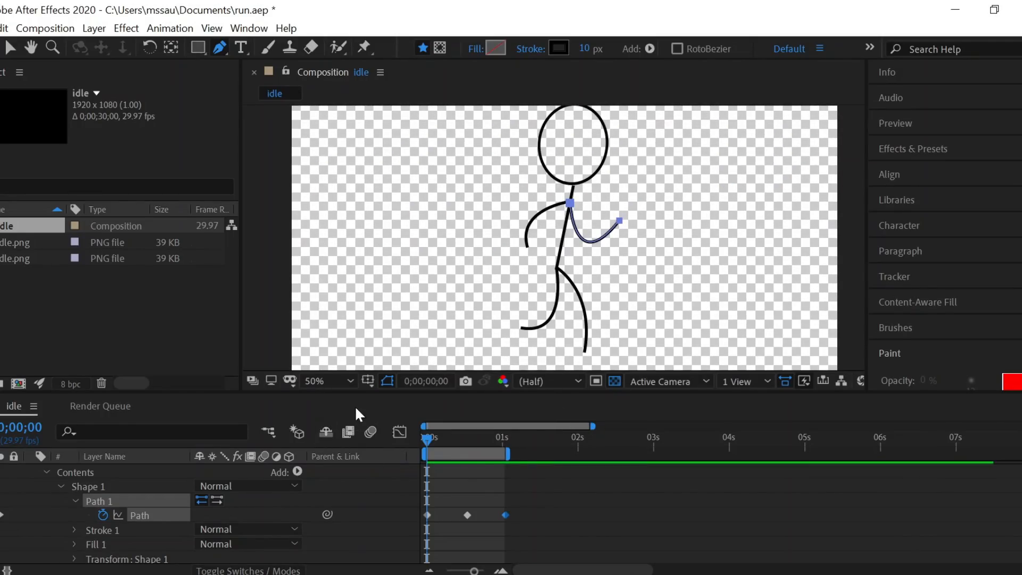
key("space")
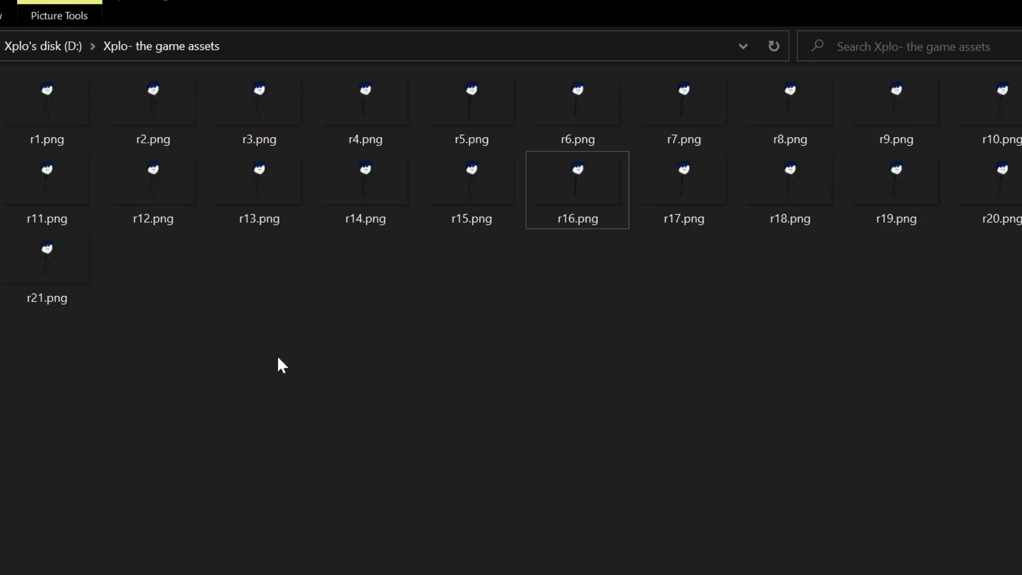
- Select the exported run frames r1.png to r21.png in the "Xplo- the game assets" folder, and clear the selection
left_click_drag(27, 384, 1014, 99)
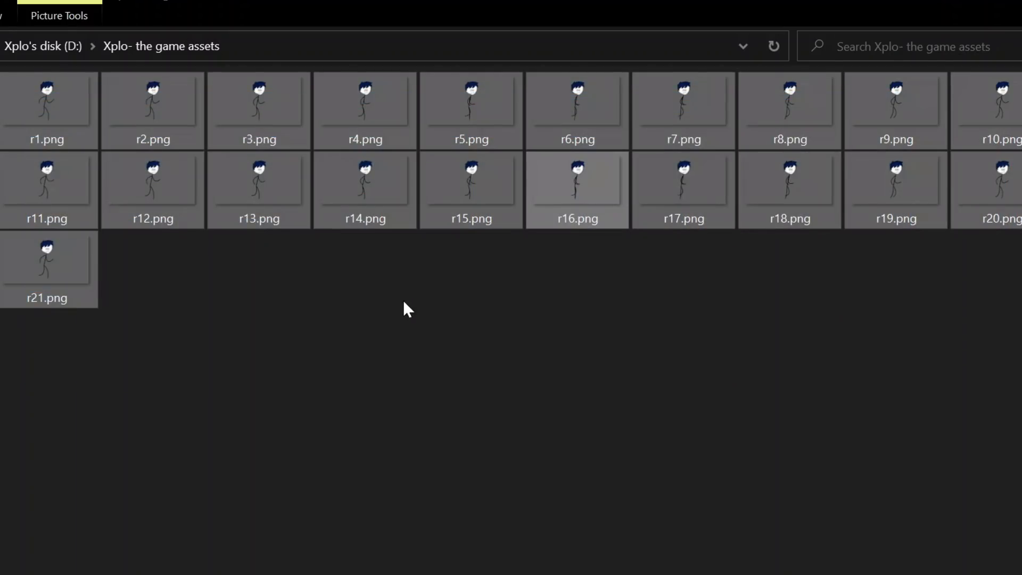
left_click(405, 302)
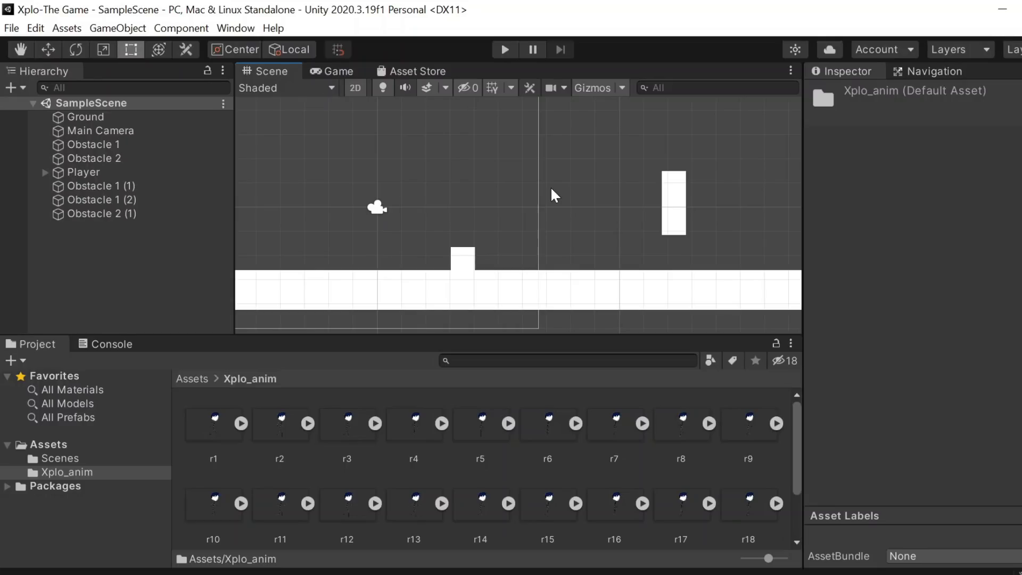
- Place a stick-figure run sprite in the Unity scene and position it over the player's white box
left_click(127, 172)
middle_click_drag(296, 227, 594, 198)
scroll(594, 237, "up", 2)
scroll(472, 233, "up", 4)
left_click_drag(587, 301, 416, 398)
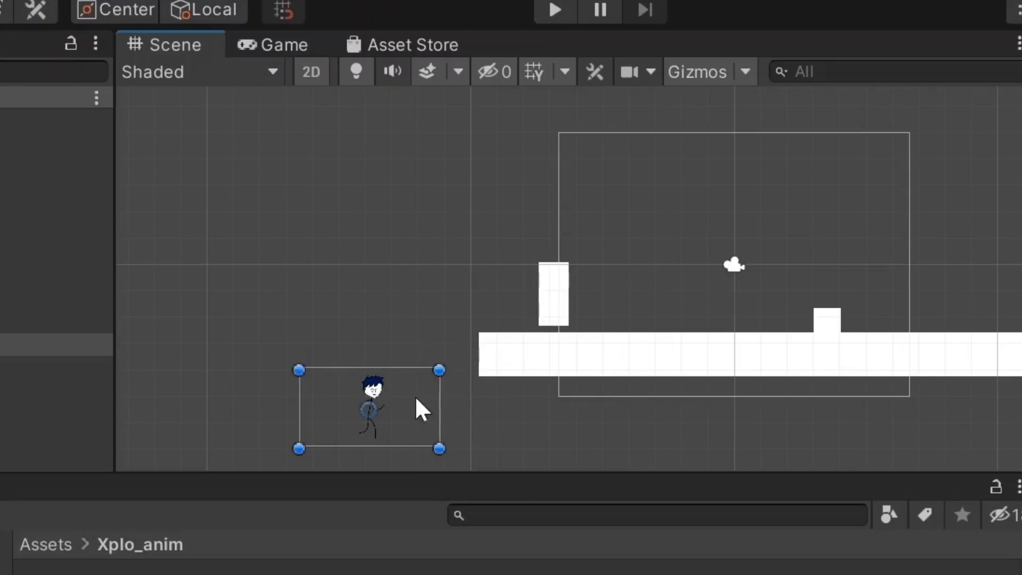
key("ctrl+z")
scroll(532, 294, "up", 3)
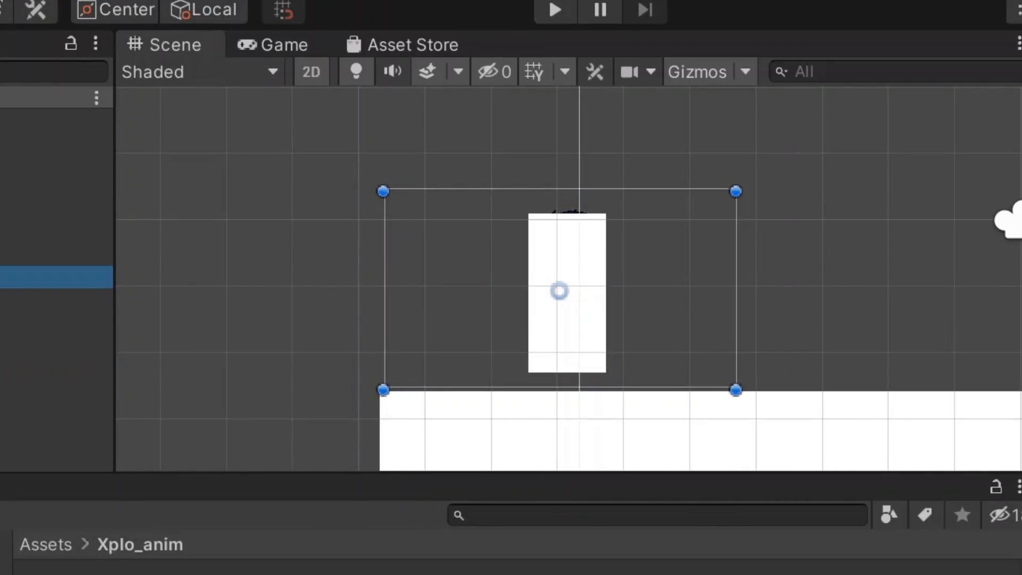
scroll(602, 244, "up", 1)
left_click_drag(601, 244, 677, 273)
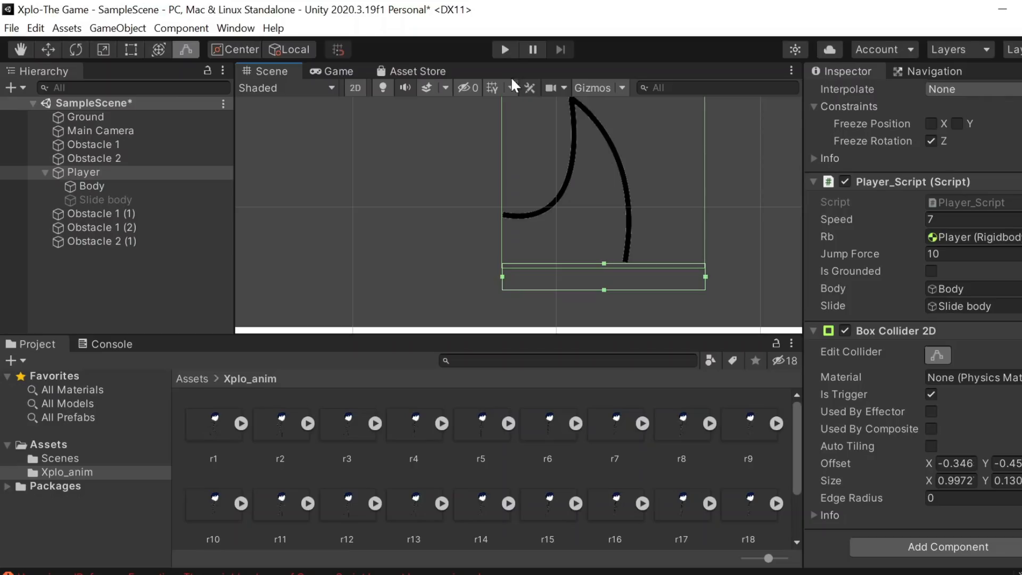
- Playtest the game with the stick-figure body, jumping over the ground obstacles, and stop the run
left_click(504, 50)
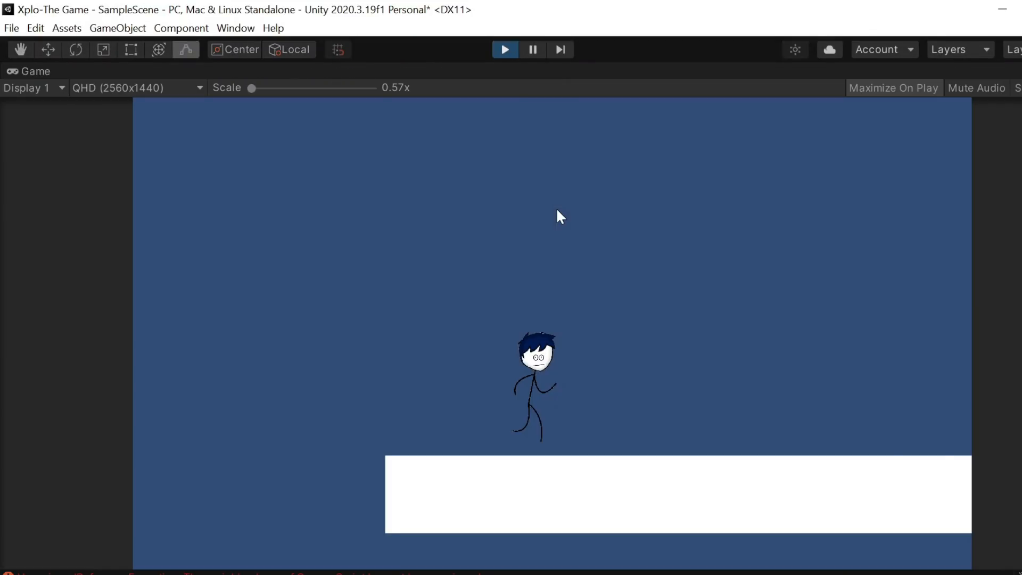
key("space")
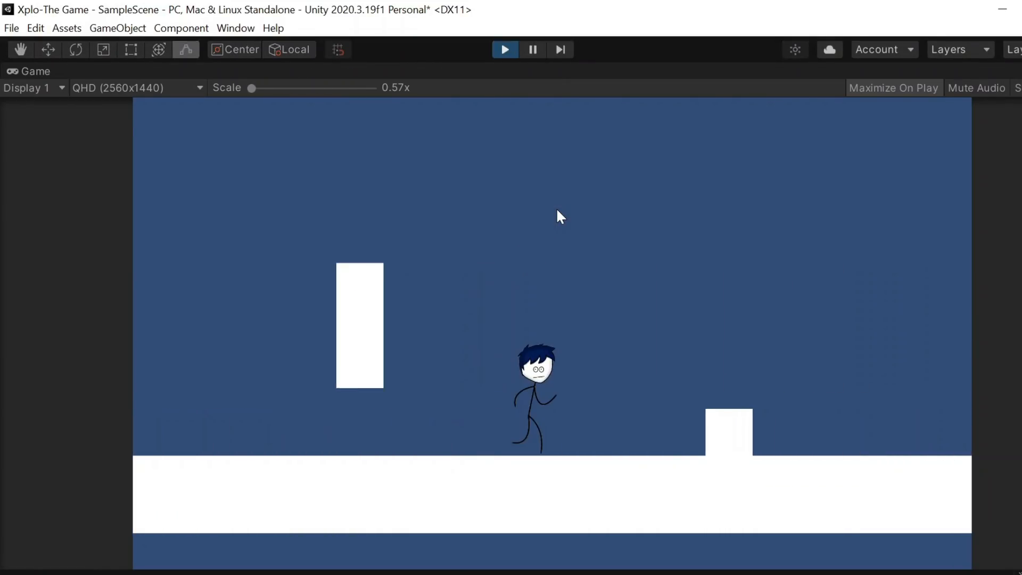
key("space")
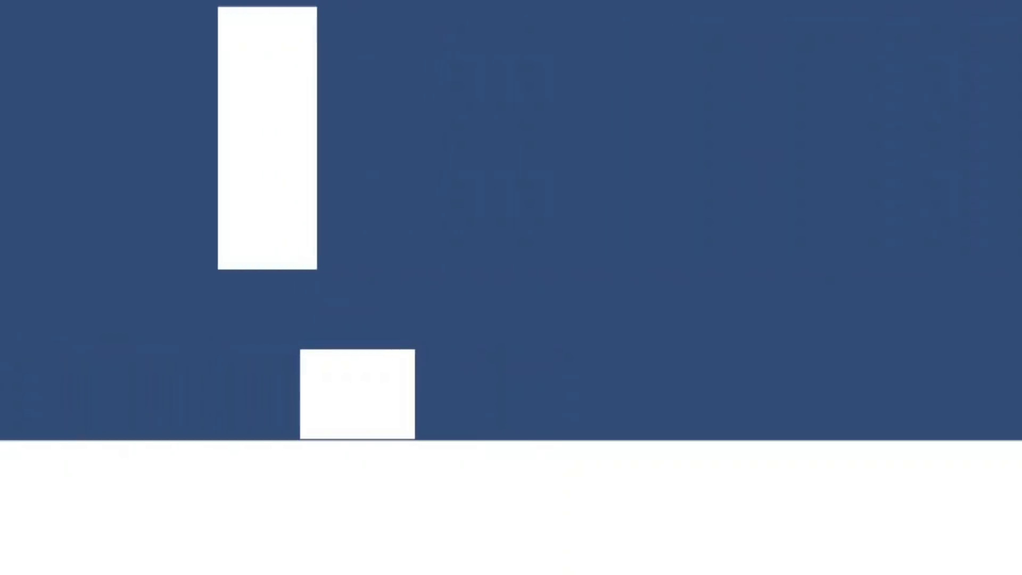
key("space")
key("space")
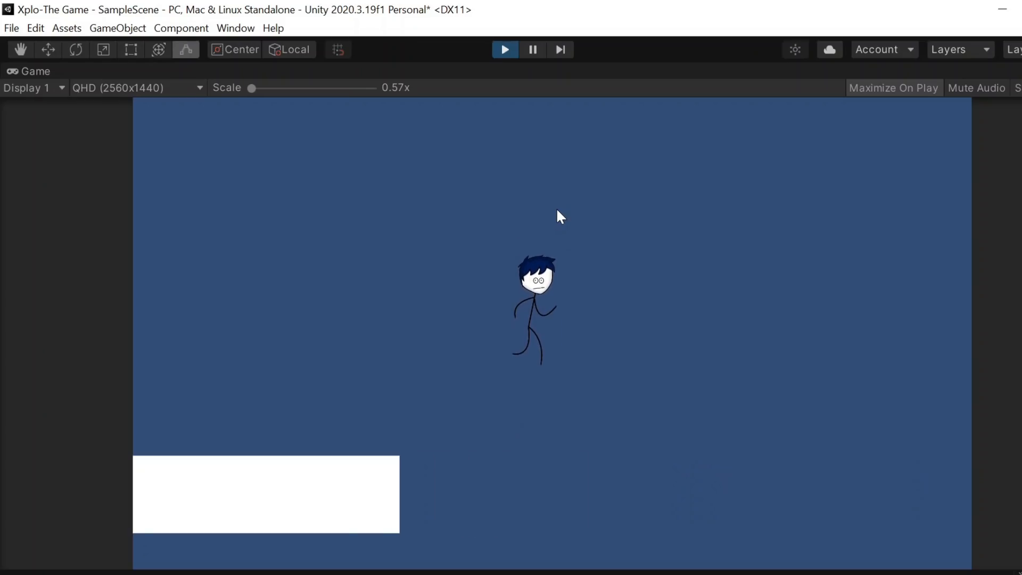
key("ctrl+p")
- Preview the Xplo_run clip on Body and playtest the animated character, jumping and sliding past the obstacles
left_click(125, 361)
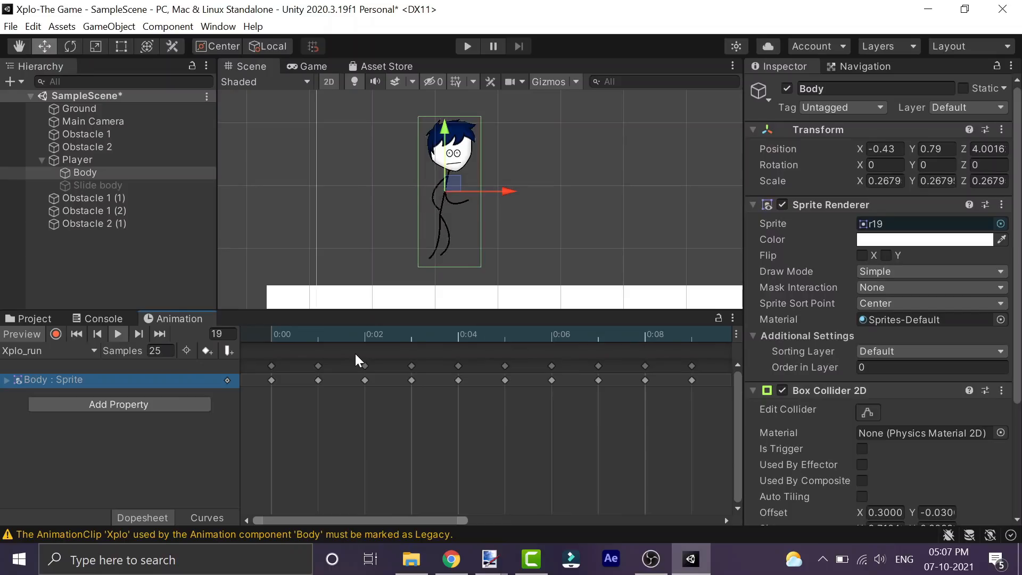
key("ctrl+p")
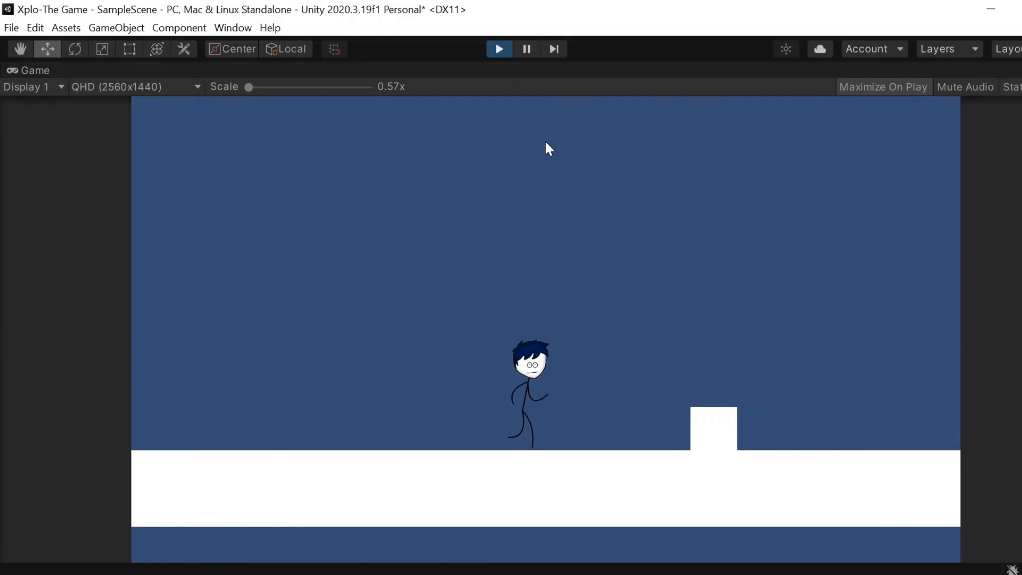
key("space")
key("Down")
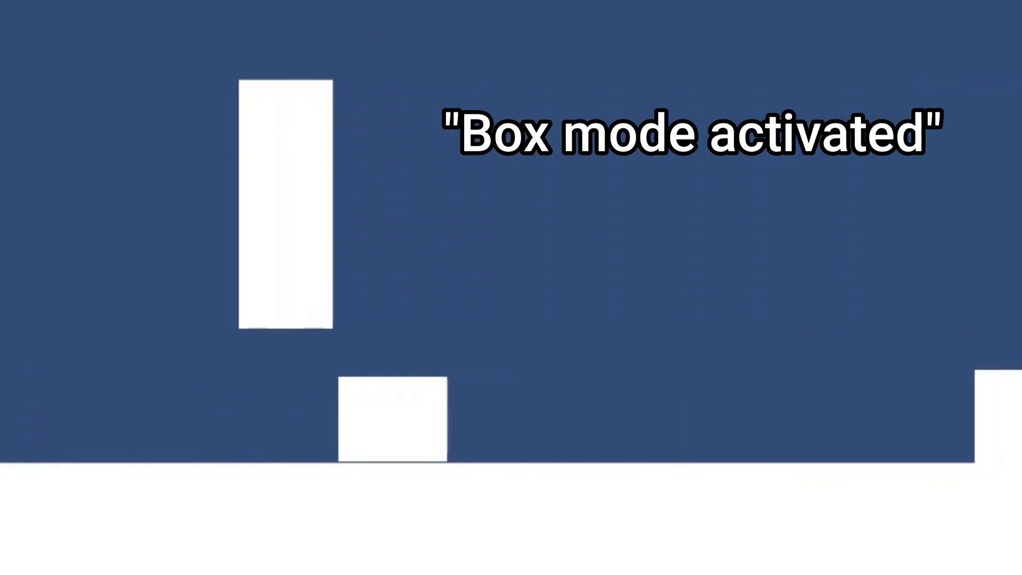
key("space")
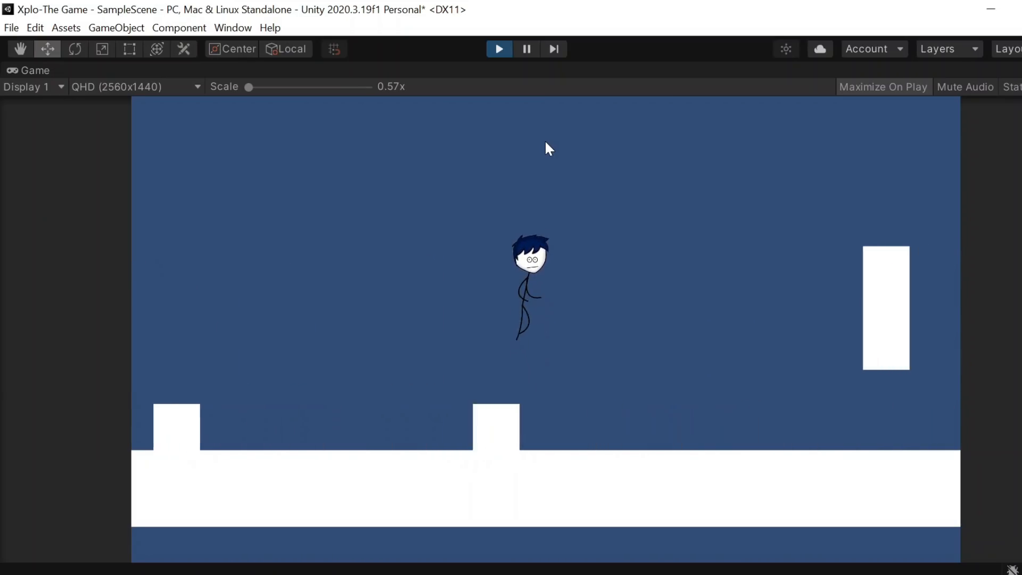
key("ctrl+p")
- Add the slide sprite to the scene beside the character and scale it down to match the body
left_click(535, 491)
left_click(461, 487)
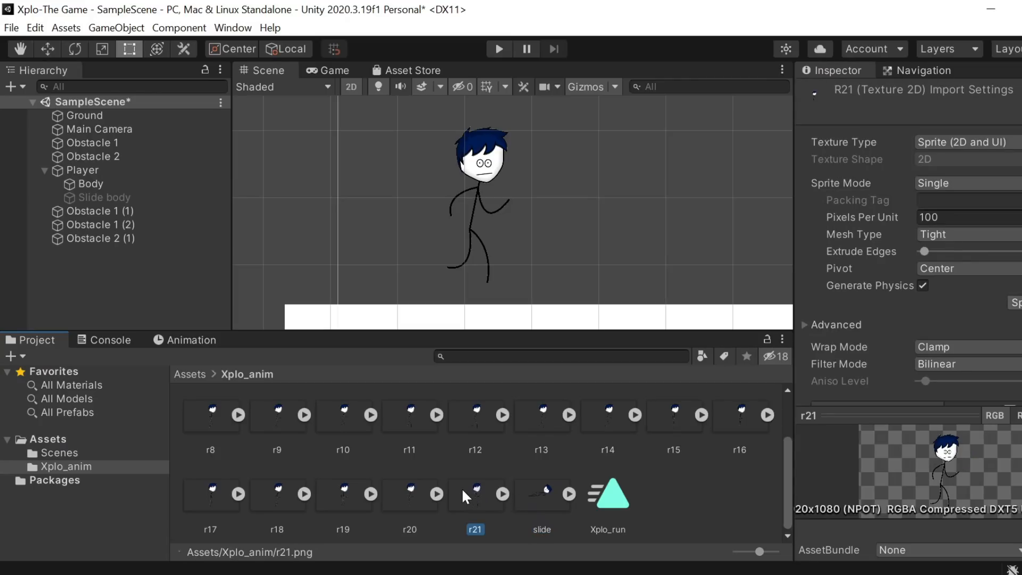
left_click_drag(532, 491, 462, 266)
scroll(462, 266, "up", 3)
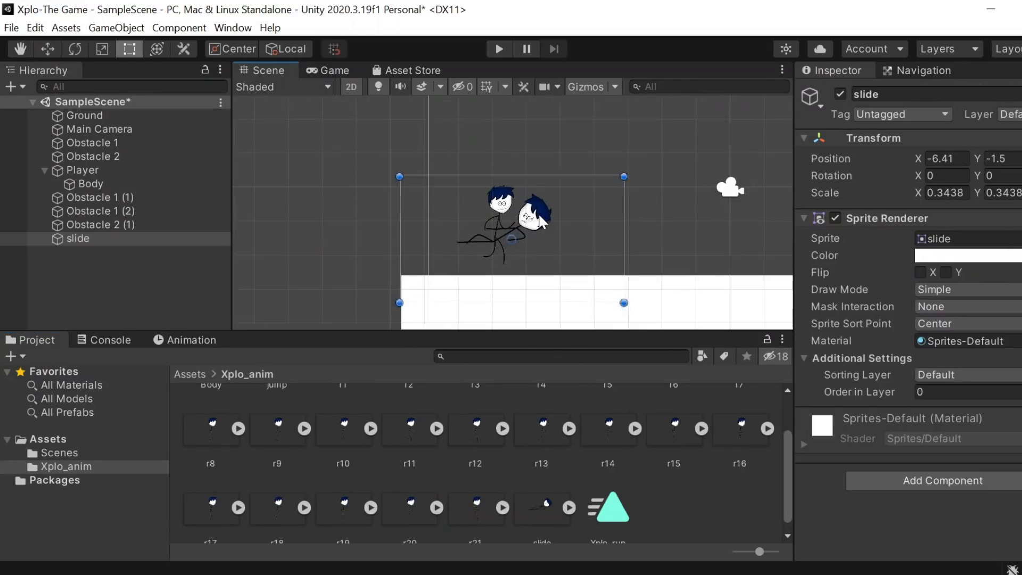
left_click_drag(622, 175, 586, 197)
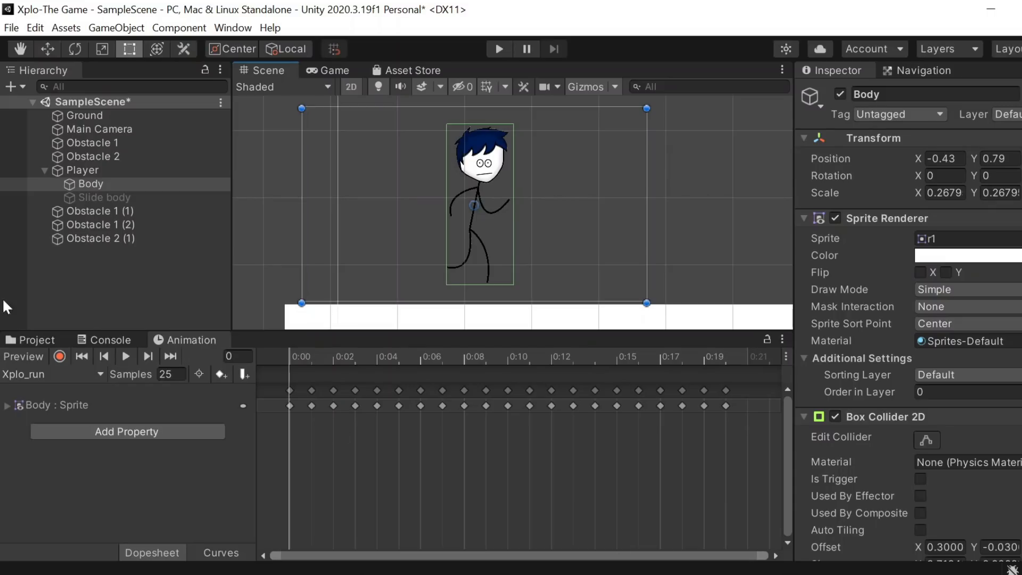
left_click(36, 340)
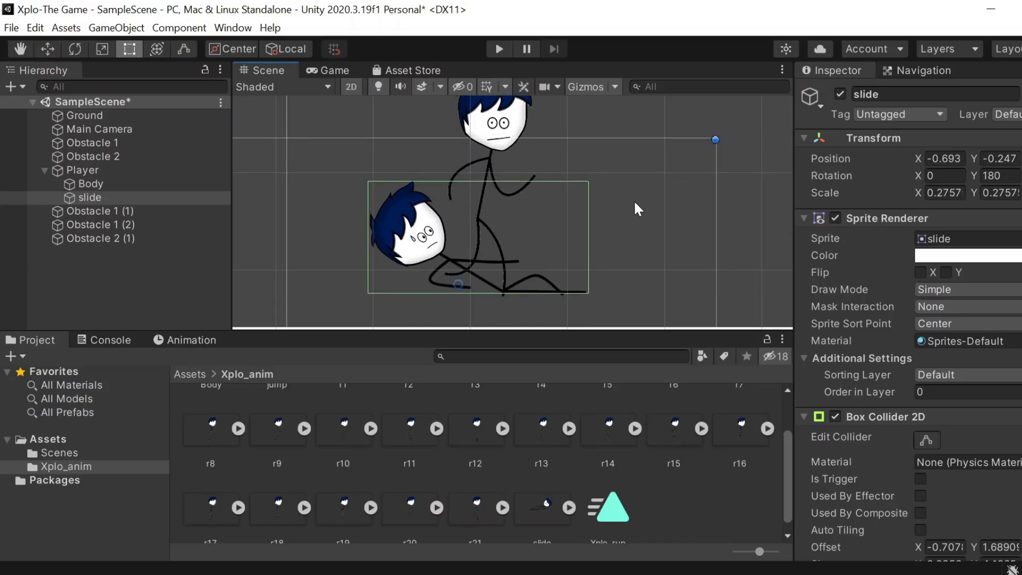
- Deactivate the slide object under Player and test-run the game
left_click(840, 94)
left_click(499, 48)
scroll(526, 160, "down", 5)
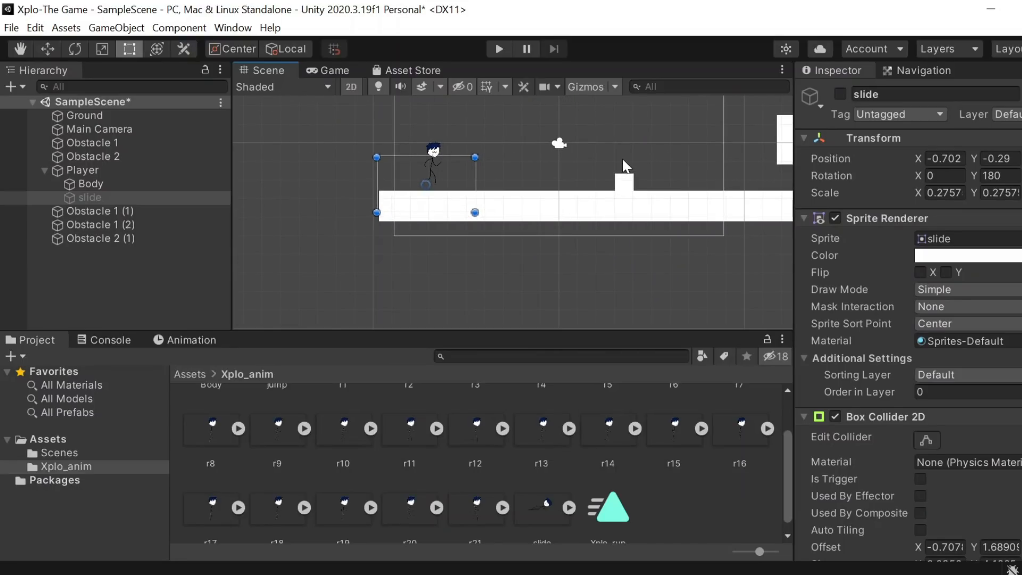
- Reduce the Main Camera's orthographic size to about 3.48 so its frame shows less of the level
left_click(666, 129)
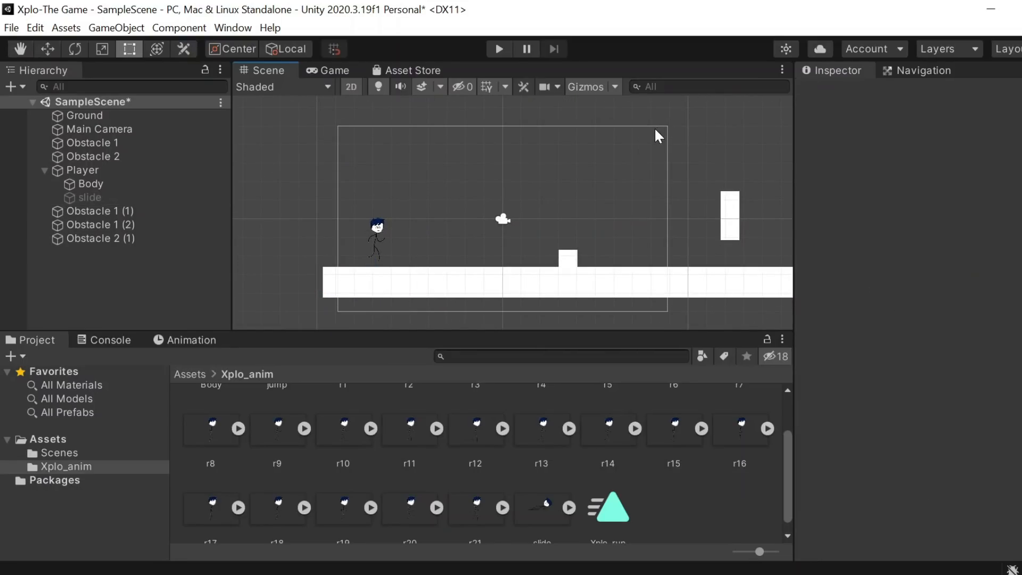
left_click(503, 219)
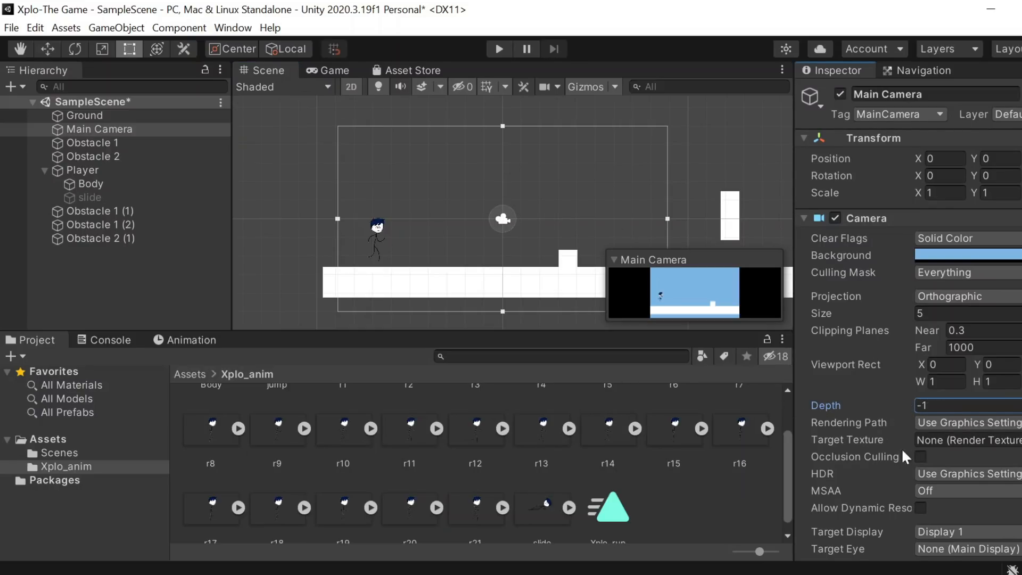
scroll(914, 453, "down", 4)
scroll(915, 453, "up", 4)
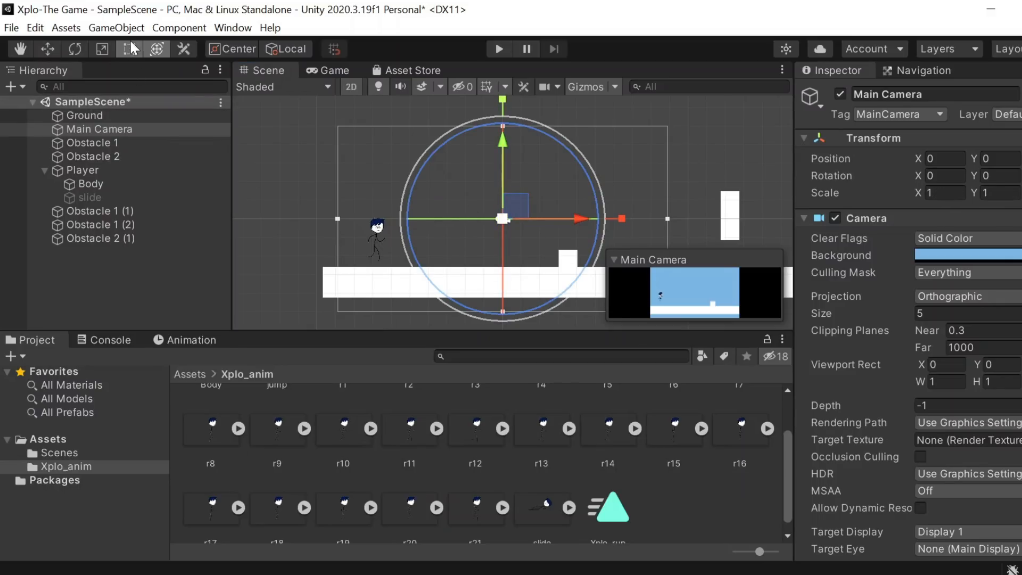
left_click_drag(502, 126, 504, 151)
- Playtest the game with the closer camera view, jumping the obstacles up to the end of the ground
key("ctrl+p")
key("space")
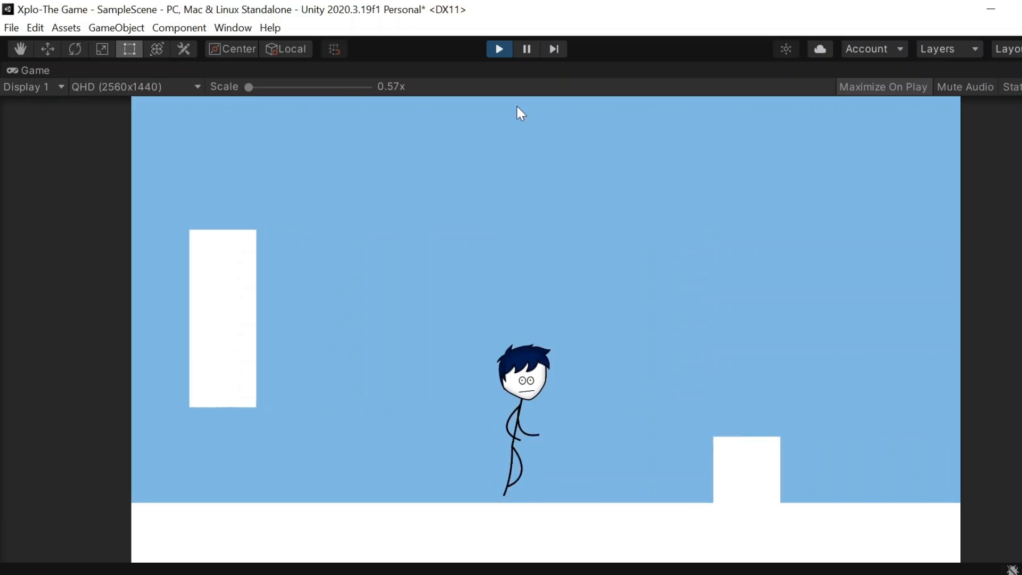
key("space")
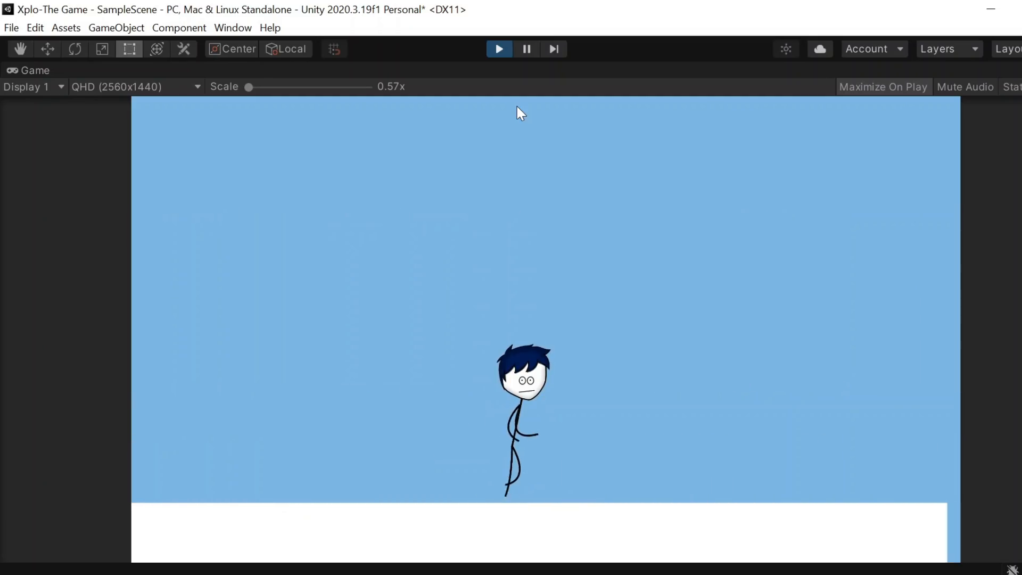
left_click(501, 49)
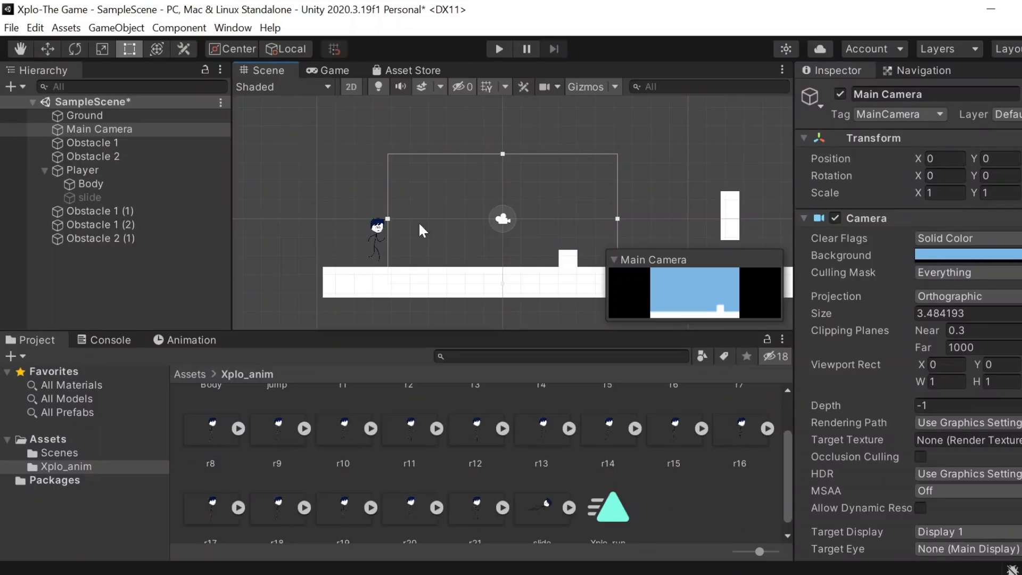
- Add the jump sprite to the scene next to the character and scale it to about 0.28
scroll(374, 232, "up", 5)
middle_click_drag(374, 231, 573, 178)
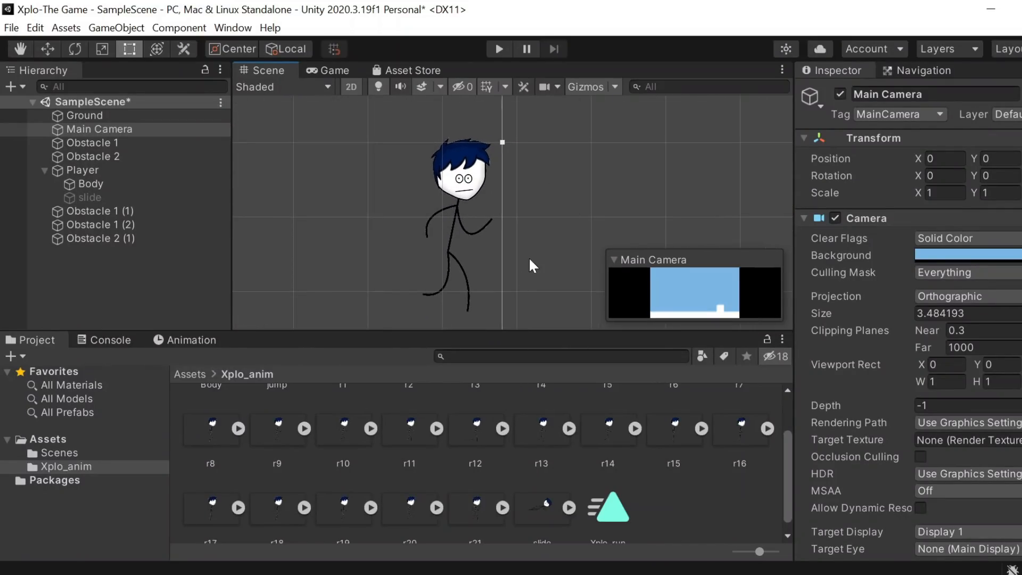
scroll(462, 478, "up", 2)
left_click_drag(276, 419, 459, 212)
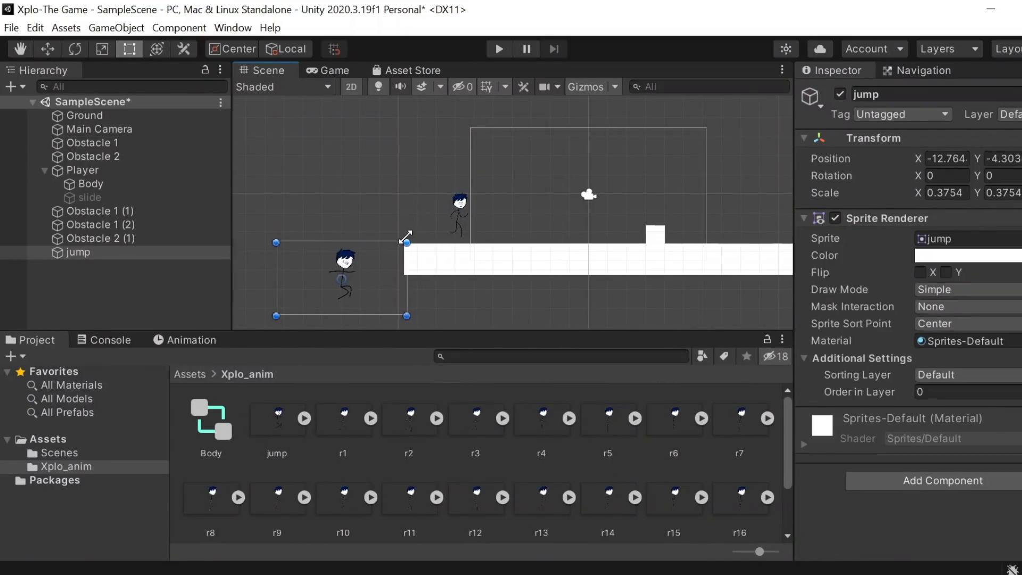
left_click_drag(448, 187, 482, 186)
scroll(475, 213, "up", 5)
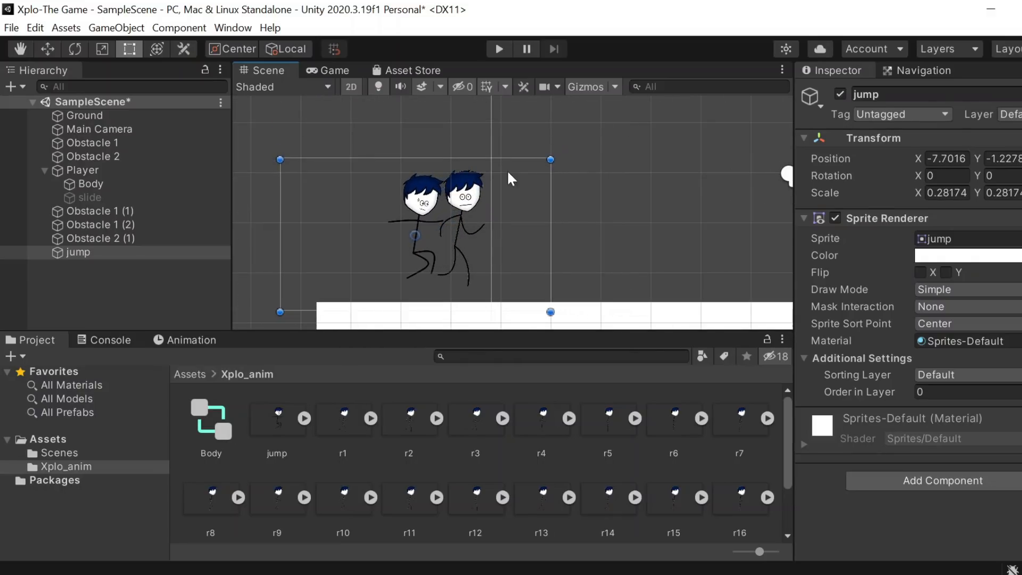
- Align the jump sprite over the running body at about X -6.86, Y -1.14 and deactivate it
scroll(394, 175, "up", 3)
left_click_drag(422, 197, 461, 191)
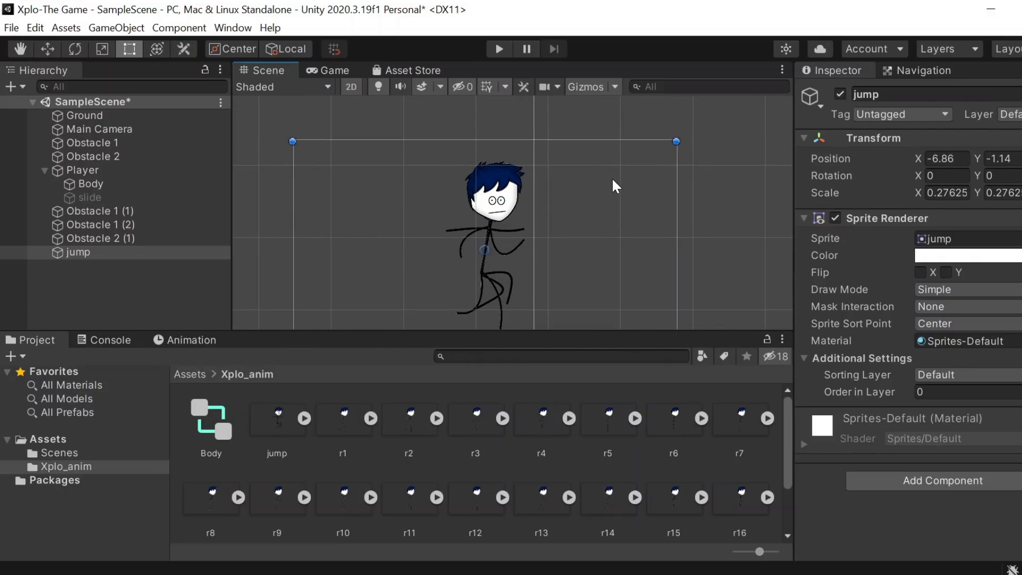
scroll(611, 177, "down", 3)
left_click(840, 94)
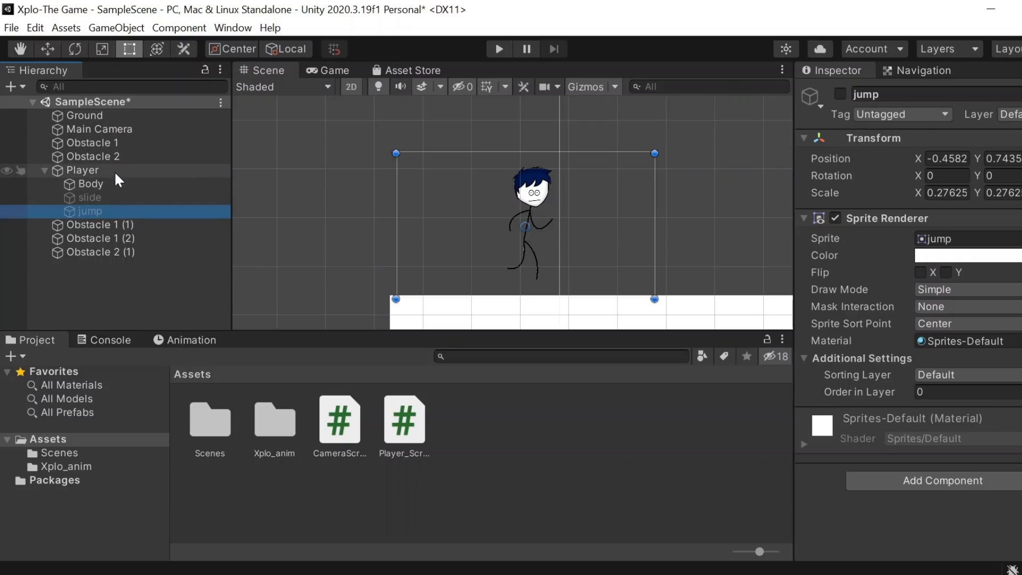
- Assign the jump sprite object to the Jump field of the Player's script
left_click(114, 171)
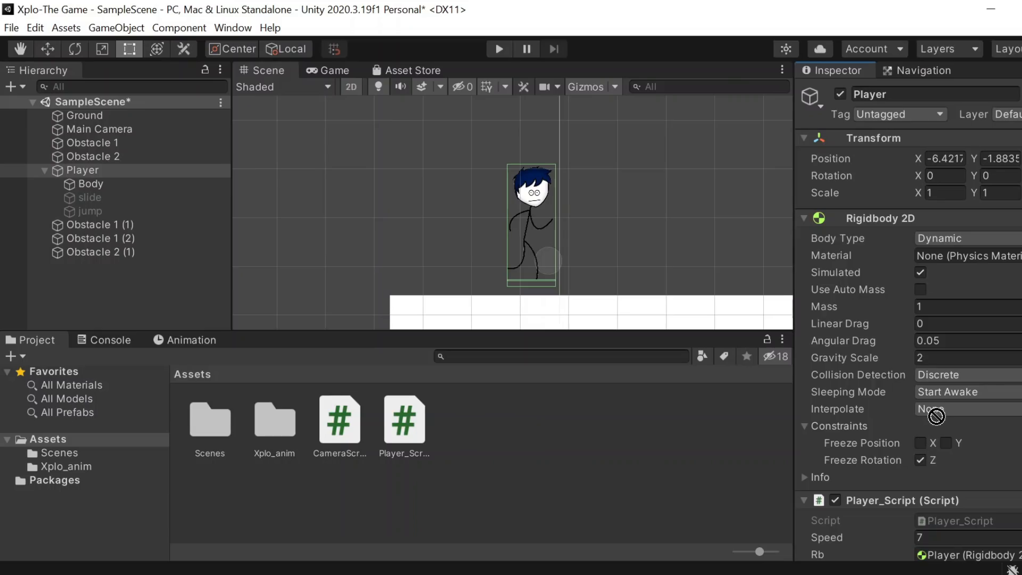
scroll(896, 557, "down", 5)
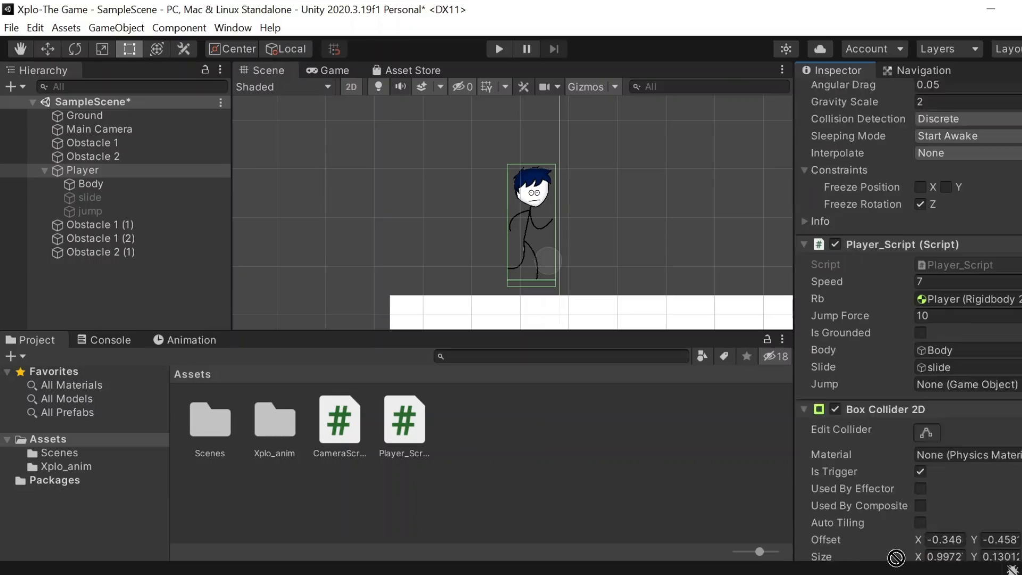
scroll(923, 422, "down", 3)
left_click_drag(968, 302, 968, 302)
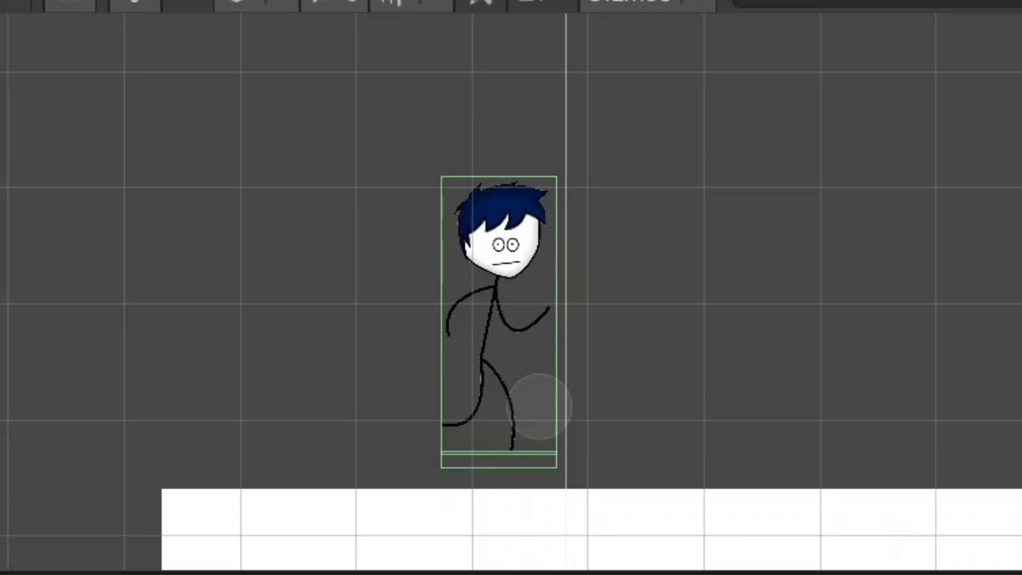
- Playtest the game, jumping over the obstacles to check the switch to the jump sprite
key("space")
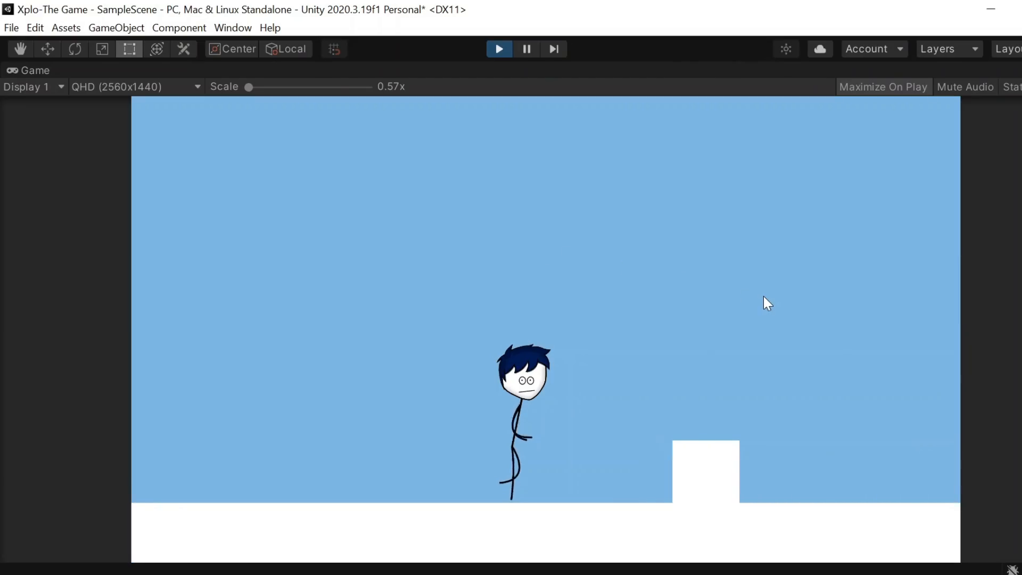
key("space")
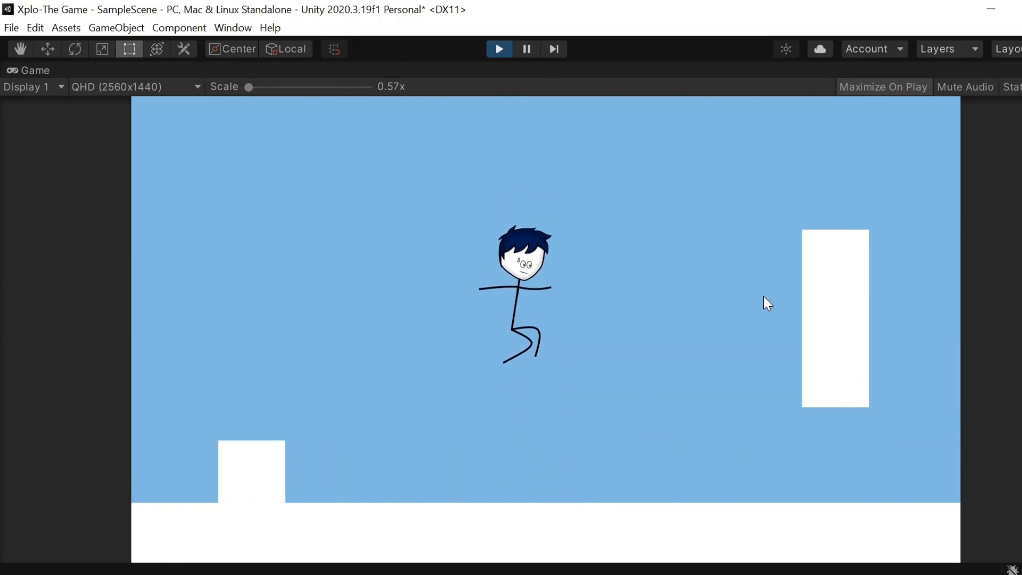
key("space")
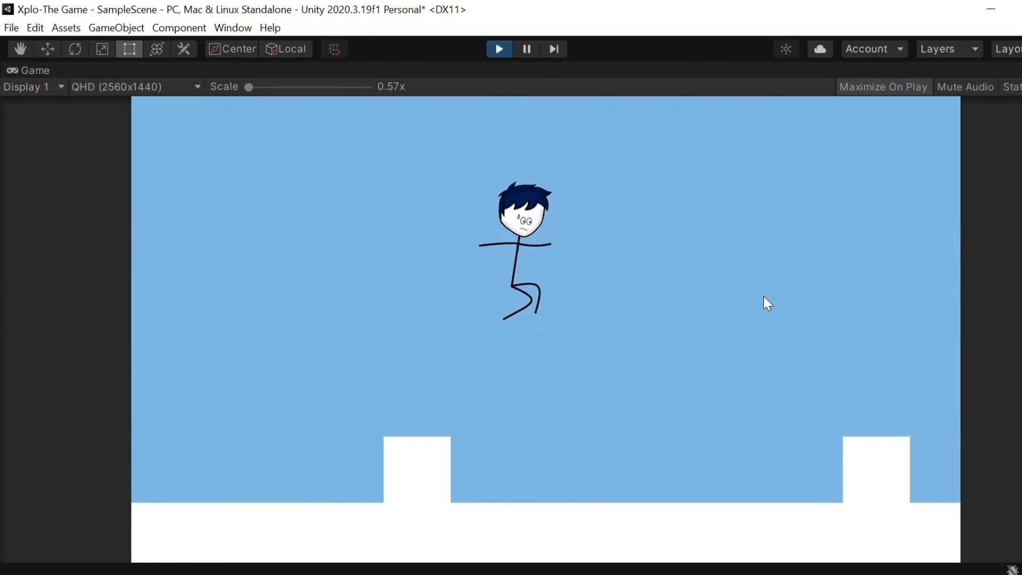
key("space")
key("space")
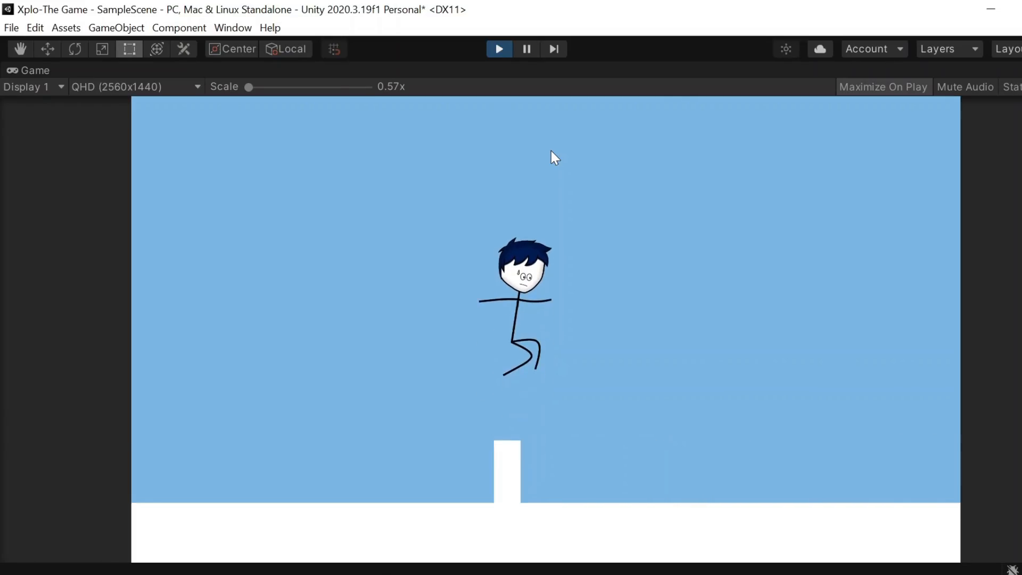
- Playtest the level while alternating jumps and slides past the low and hanging obstacles and over the ground gap
key("Down")
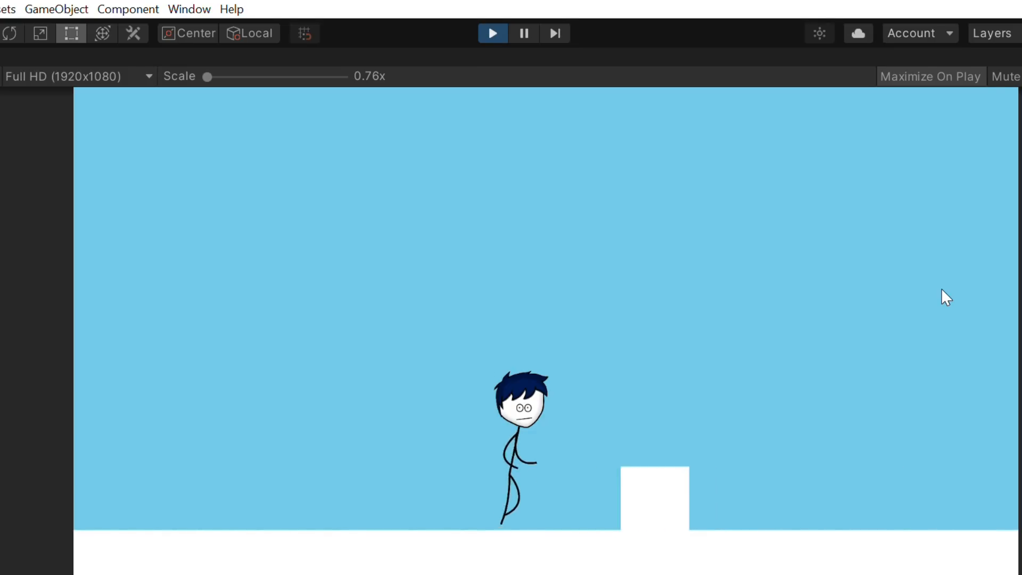
key("space")
key("Down")
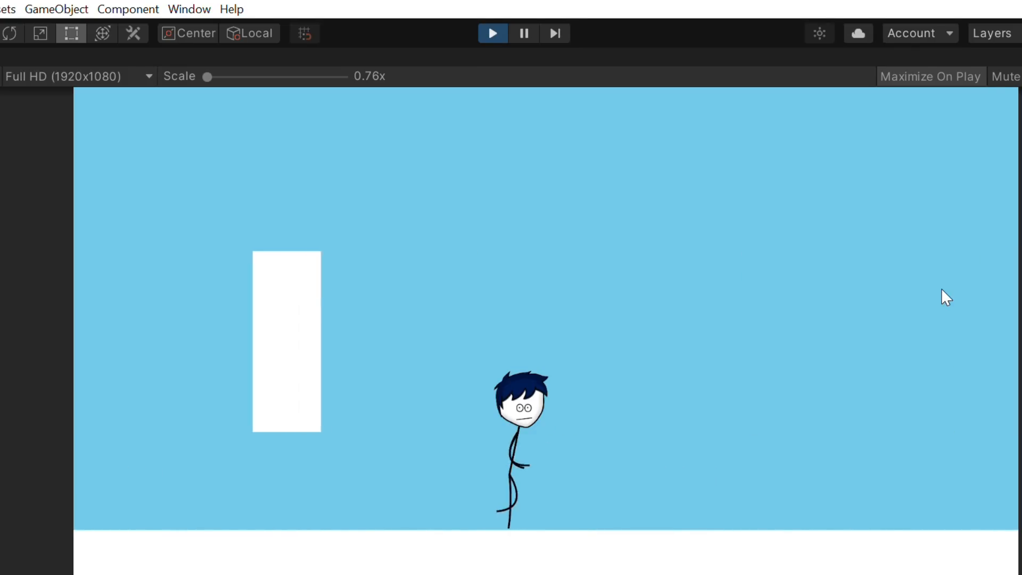
key("space")
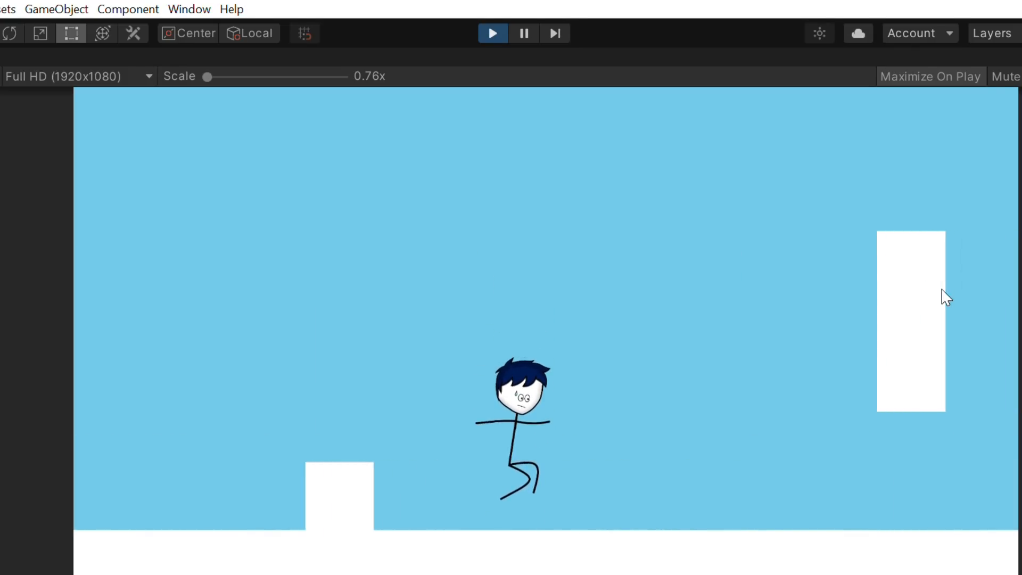
key("Down")
key("space")
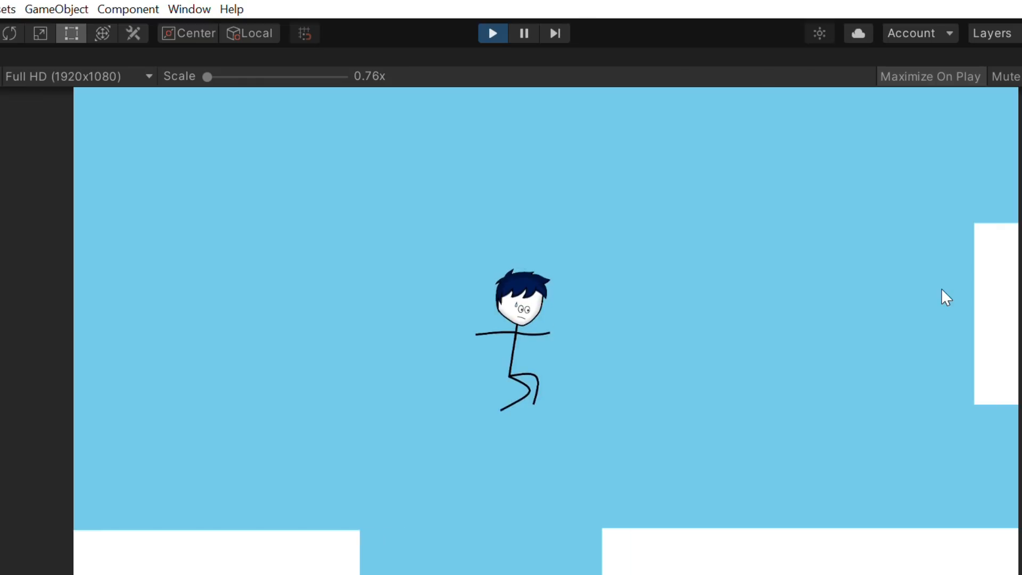
key("Down")
key("space")
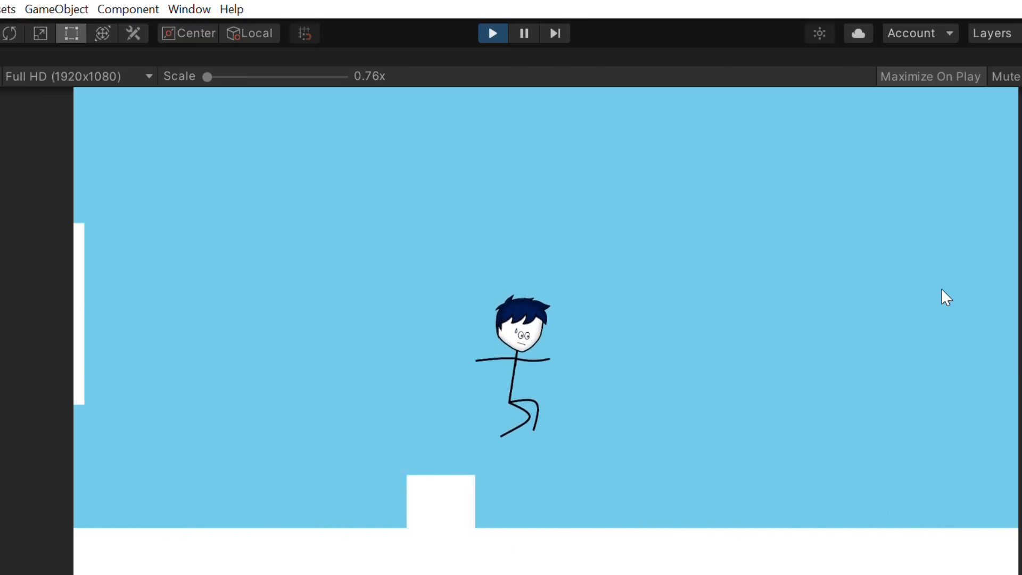
key("Down")
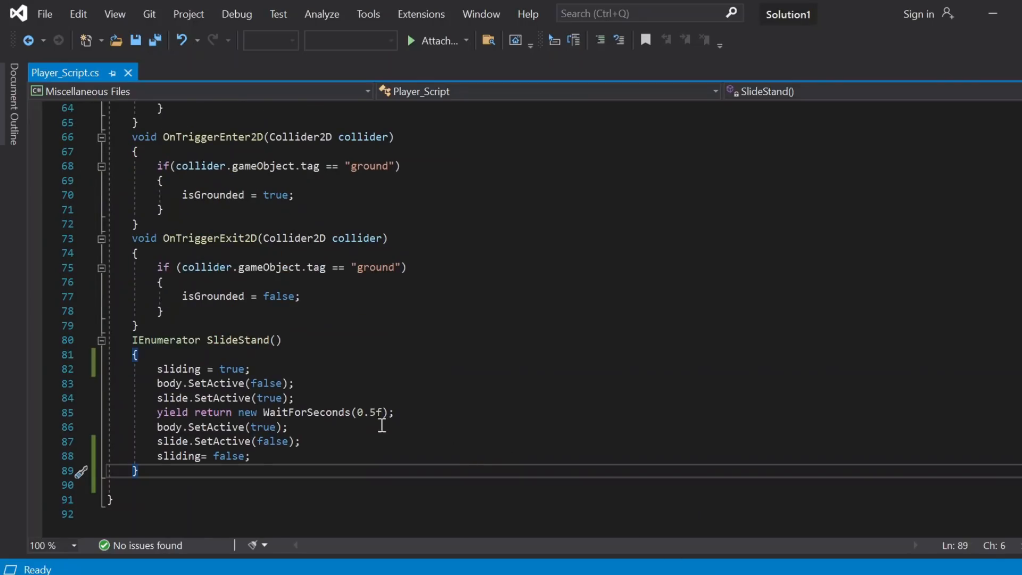
- Review the sliding and grounded conditions for jumping and sliding in Player_Script
scroll(381, 425, "up", 20)
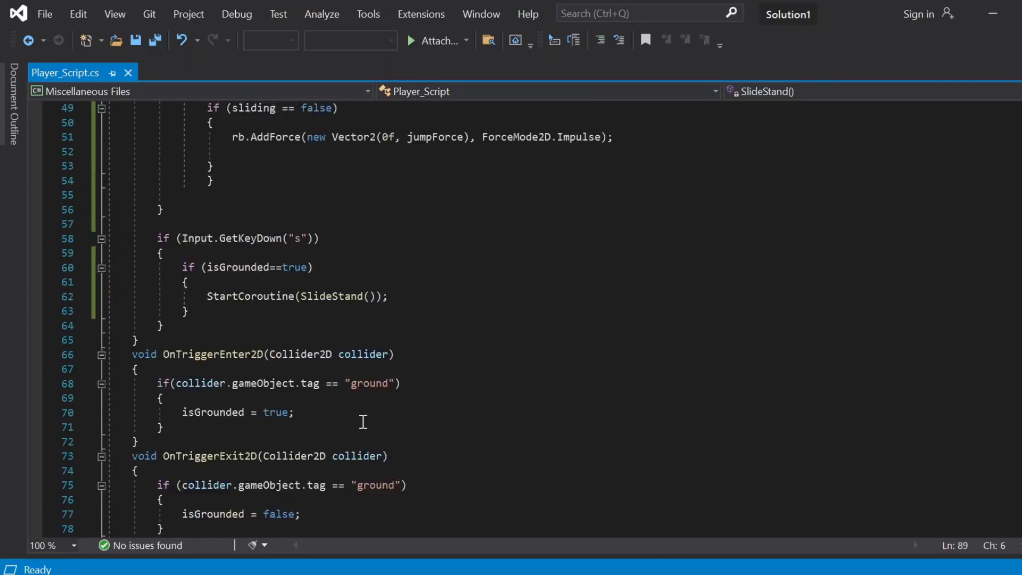
scroll(494, 400, "up", 1)
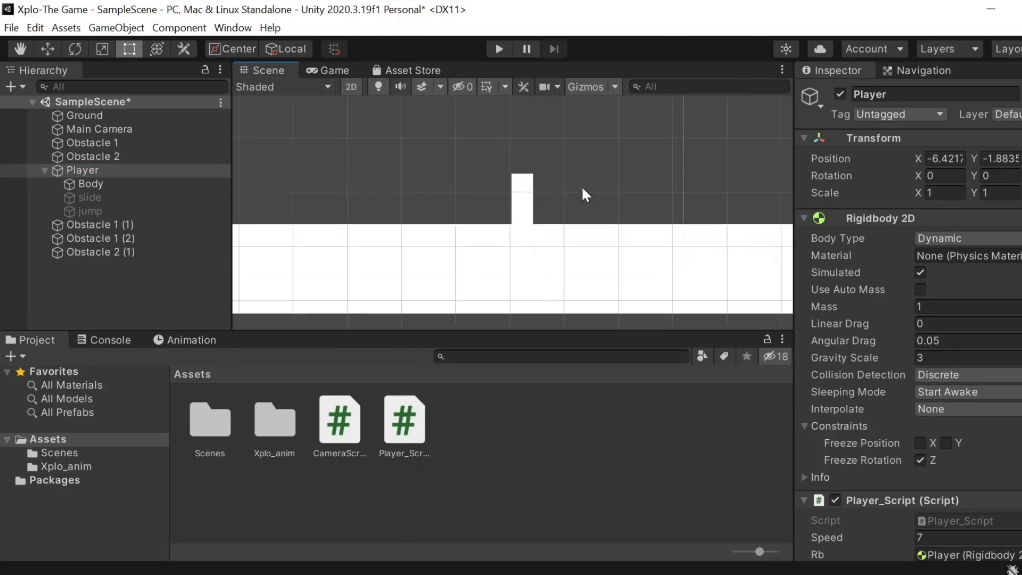
- Create a new tag named "obstacle" in the project's tag list
left_click(520, 237)
left_click(900, 113)
left_click(899, 277)
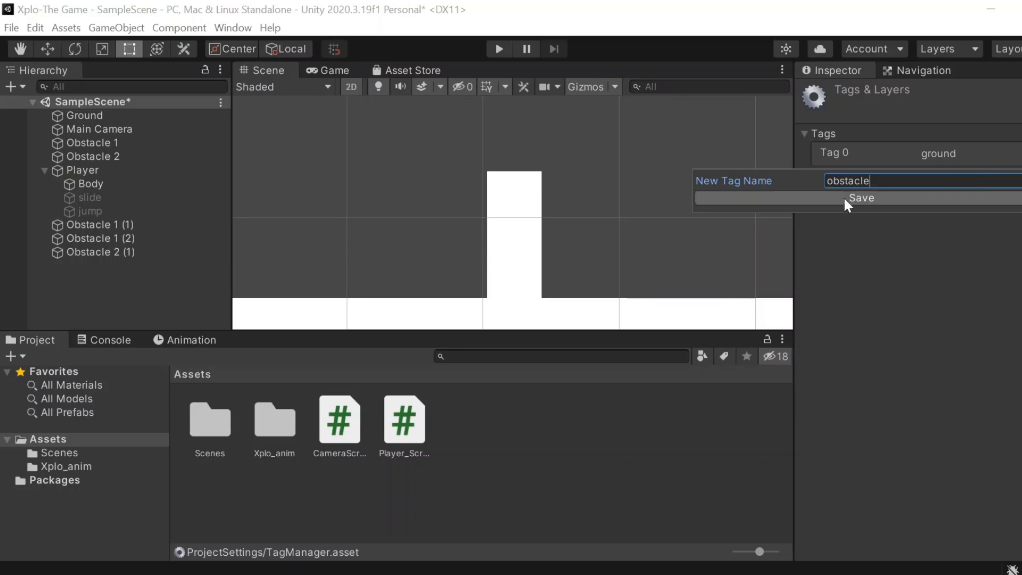
left_click(847, 204)
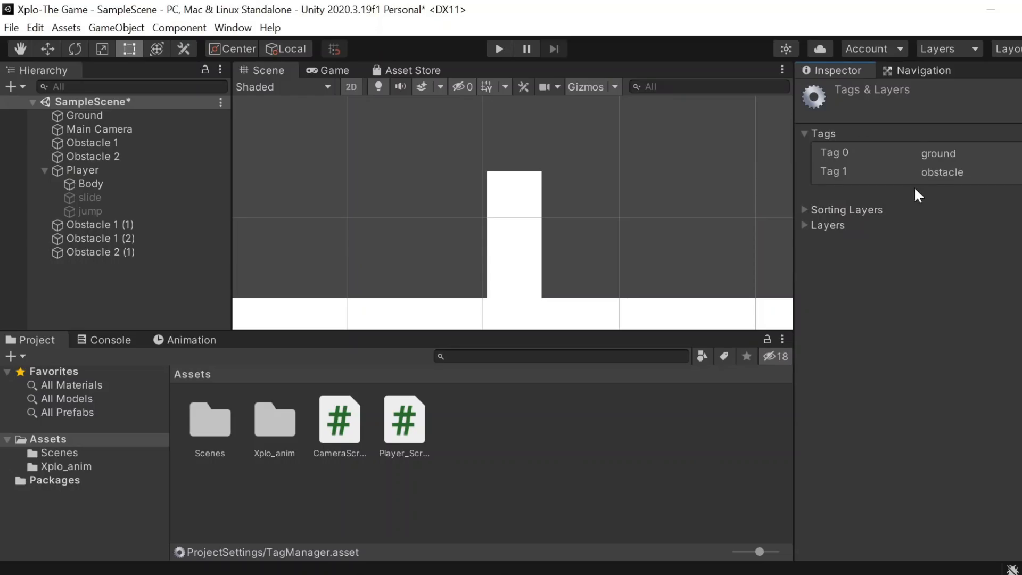
- Assign the obstacle tag to Obstacle 1, Obstacle 1 (1) and Obstacle 1 (2)
left_click(526, 233)
left_click(899, 114)
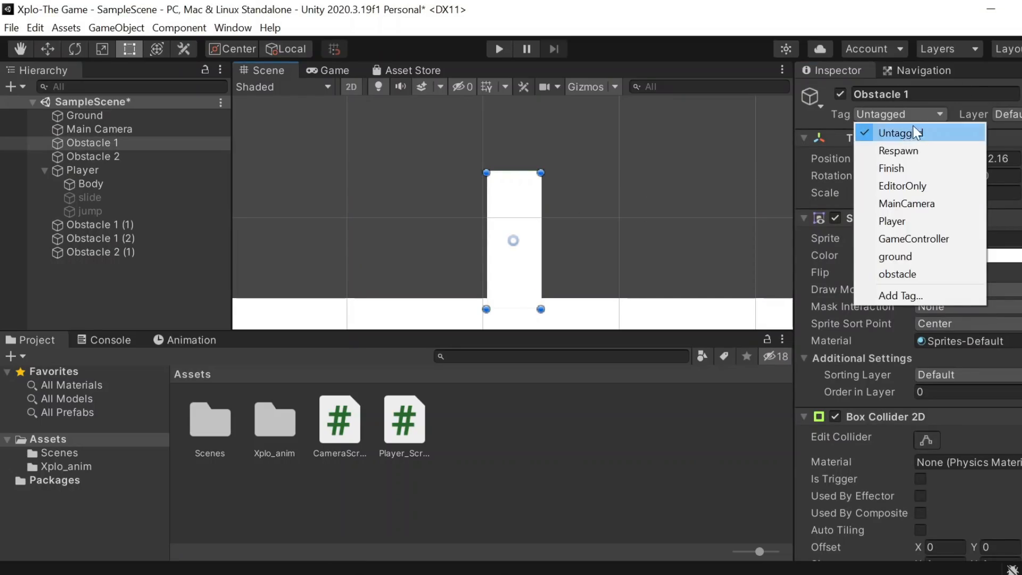
left_click(906, 274)
left_click(475, 180)
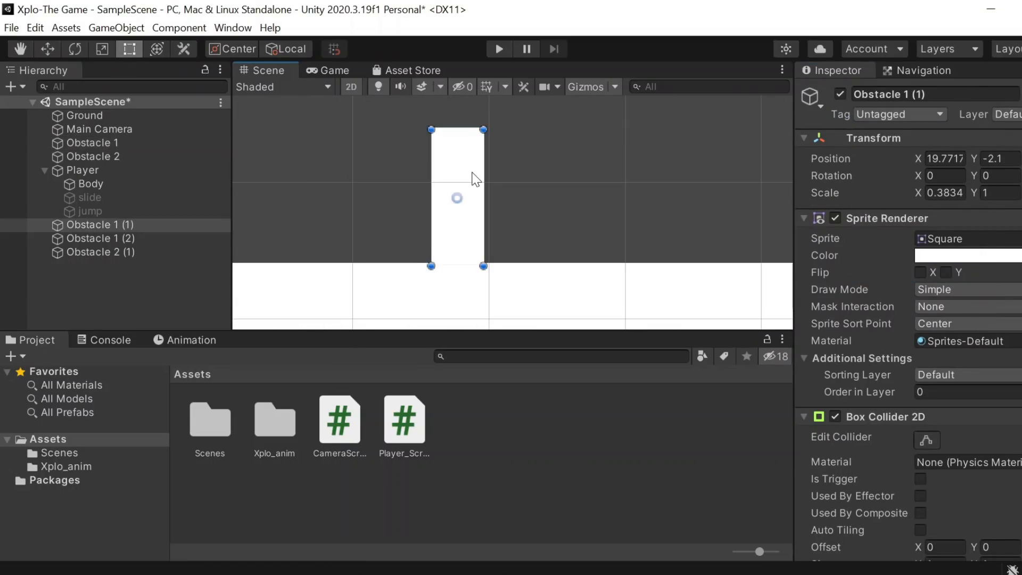
left_click(899, 114)
left_click(905, 271)
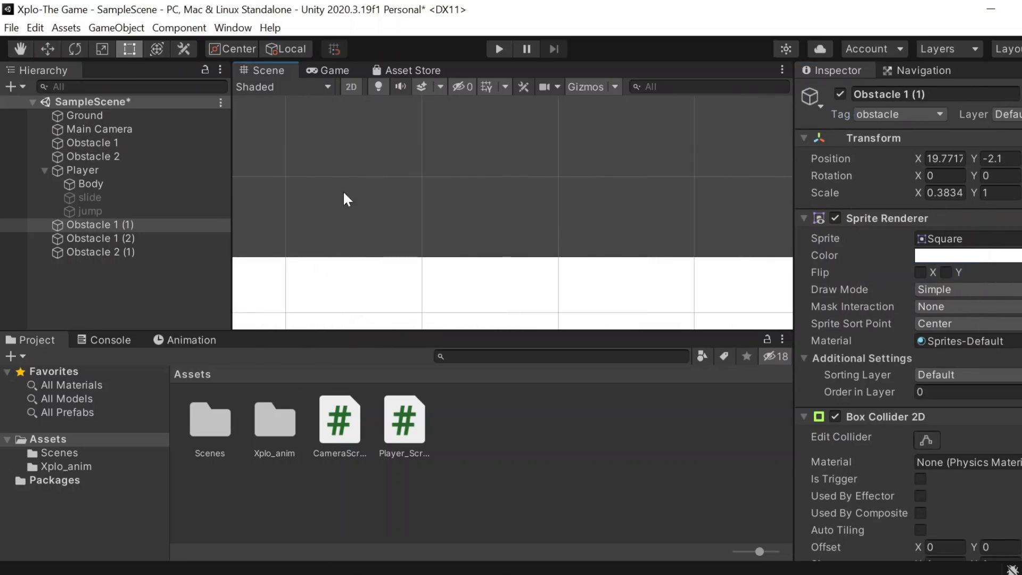
left_click(911, 120)
left_click(926, 273)
middle_click_drag(592, 155, 517, 169)
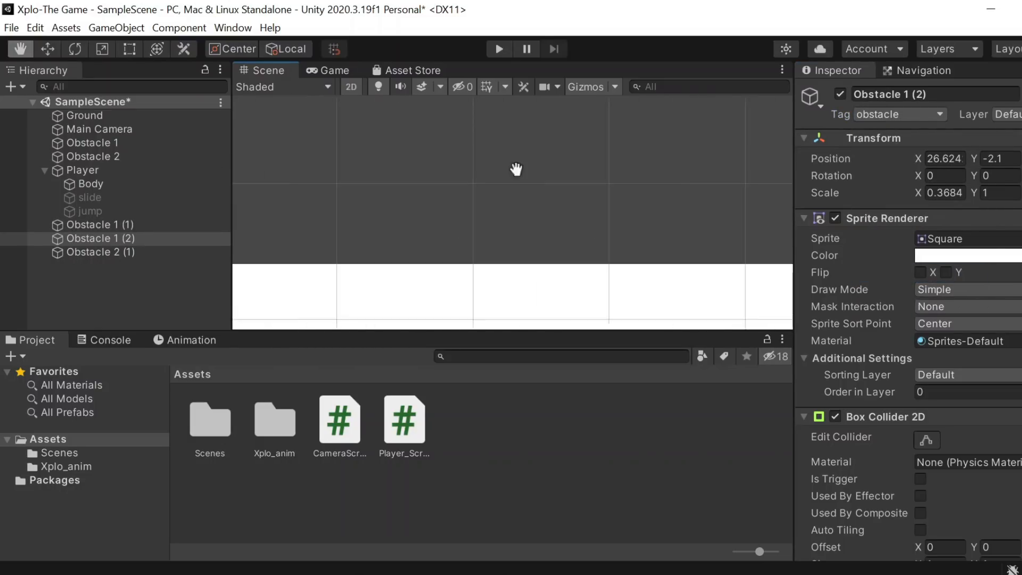
- Assign the obstacle tag to the two hanging blocks, Obstacle 2 and Obstacle 2 (1)
key("t")
scroll(566, 161, "down", 3)
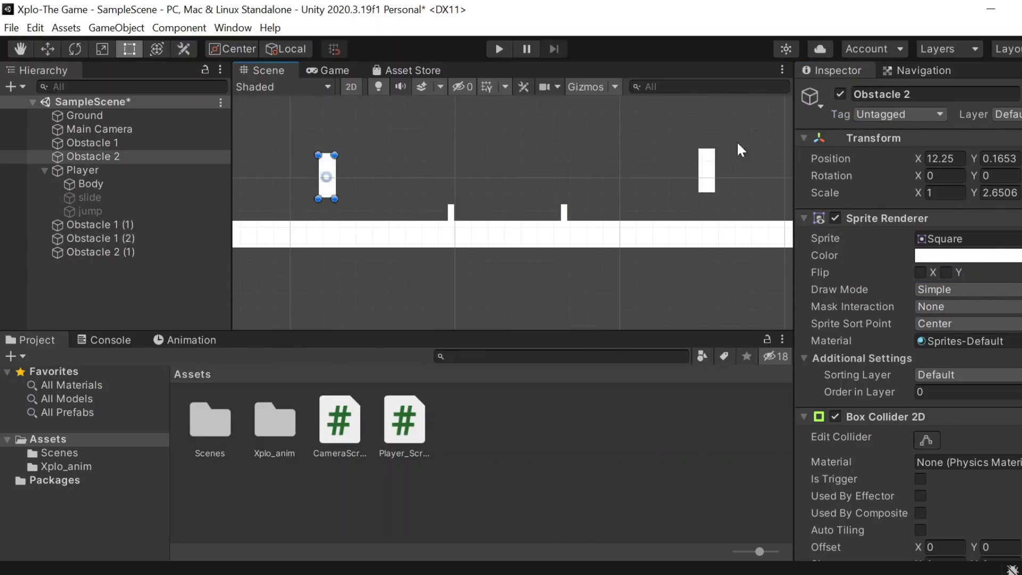
left_click(900, 113)
left_click(920, 270)
left_click(706, 170)
left_click(900, 114)
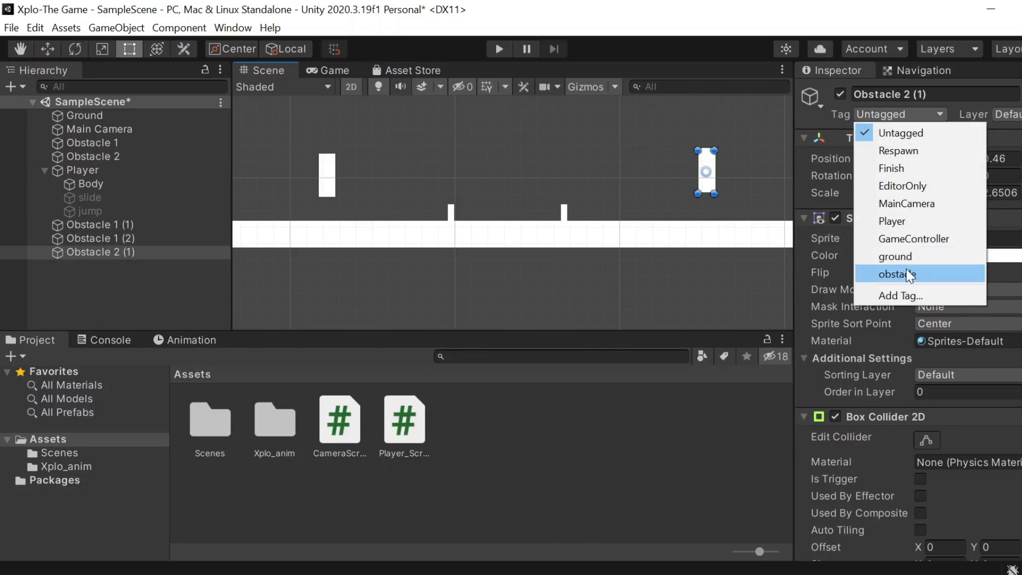
left_click(905, 273)
scroll(566, 157, "down", 3)
left_click_drag(342, 151, 660, 189)
left_click(666, 143)
scroll(319, 154, "up", 5)
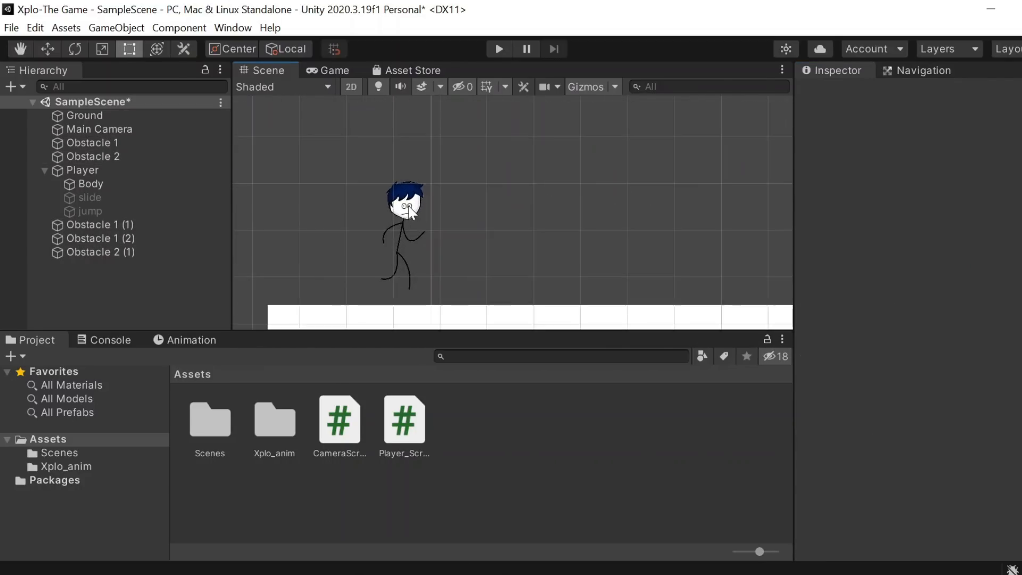
scroll(465, 154, "down", 4)
left_click(87, 184)
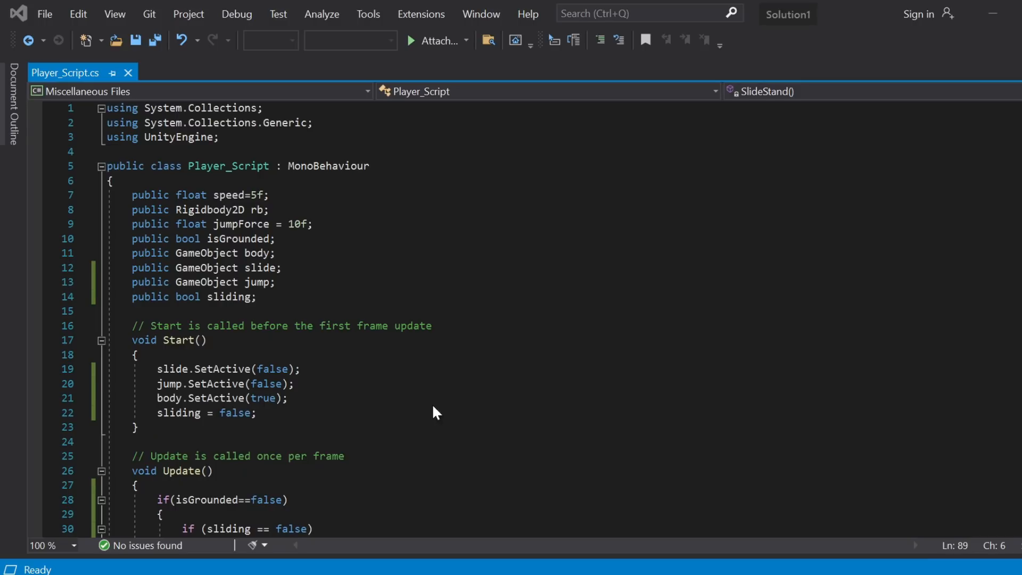
- Add an OnCollisionEnter2D(Collision2D col) method to Player_Script that sets Time.timeScale to 0 when the collided object's tag is "obstacle"
scroll(432, 403, "down", 20)
key("Return")
type("OnE")
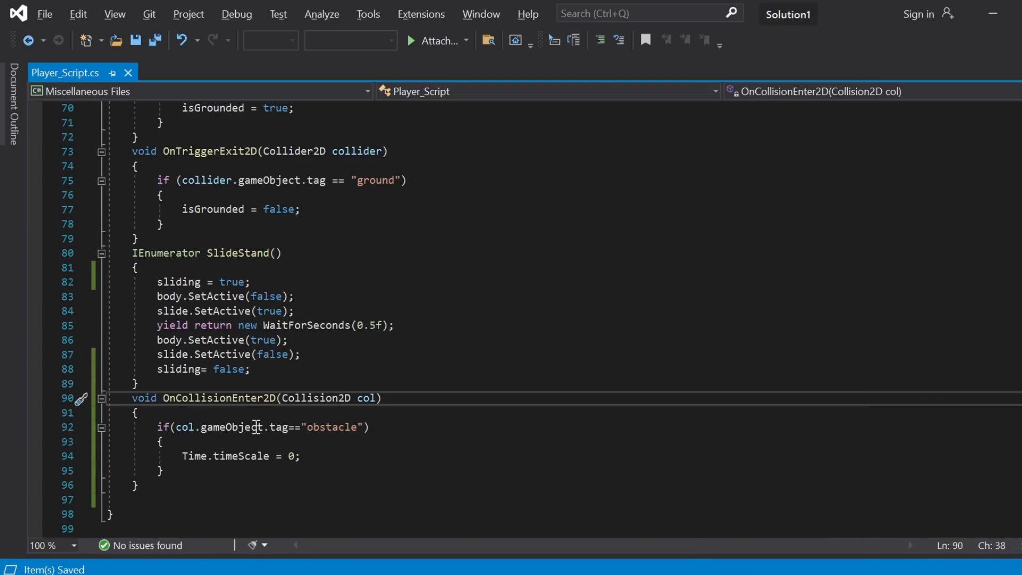
scroll(256, 426, "down", 2)
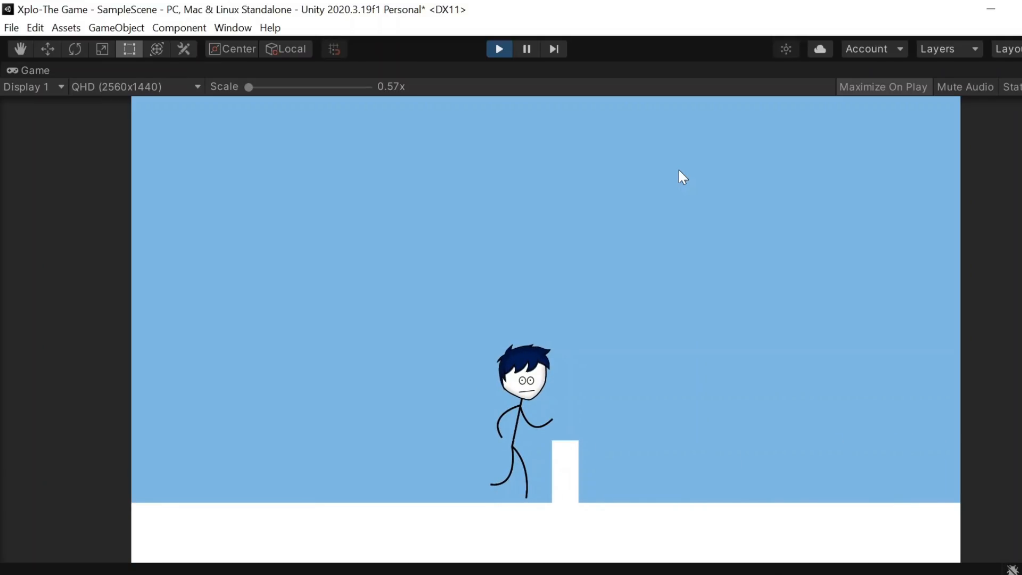
- Playtest running into the first low obstacle and stop the game
left_click(501, 49)
double_click(102, 189)
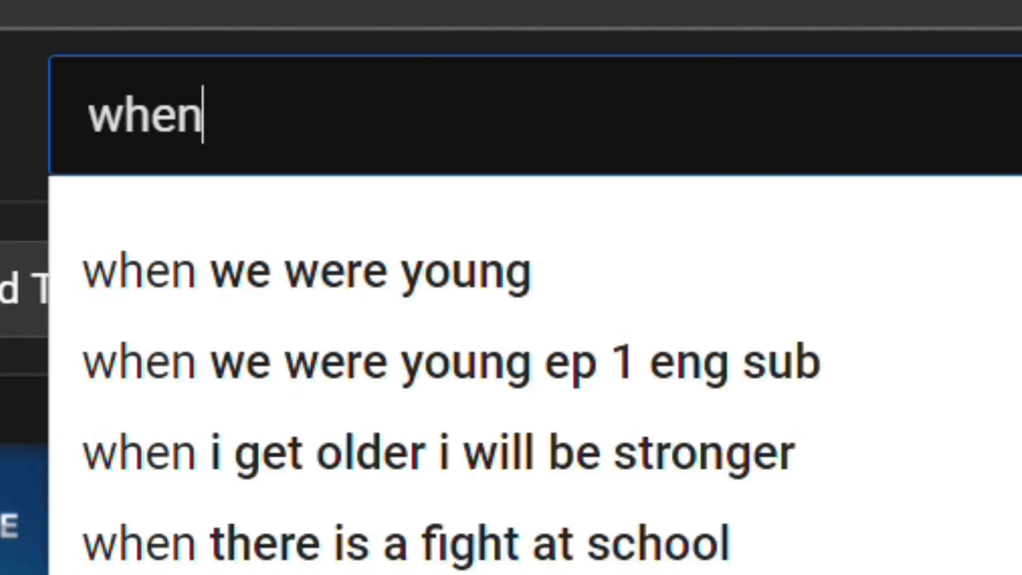
- Switch to the browser and search for "when a gamer can control time"
type("a gamer can control ti")
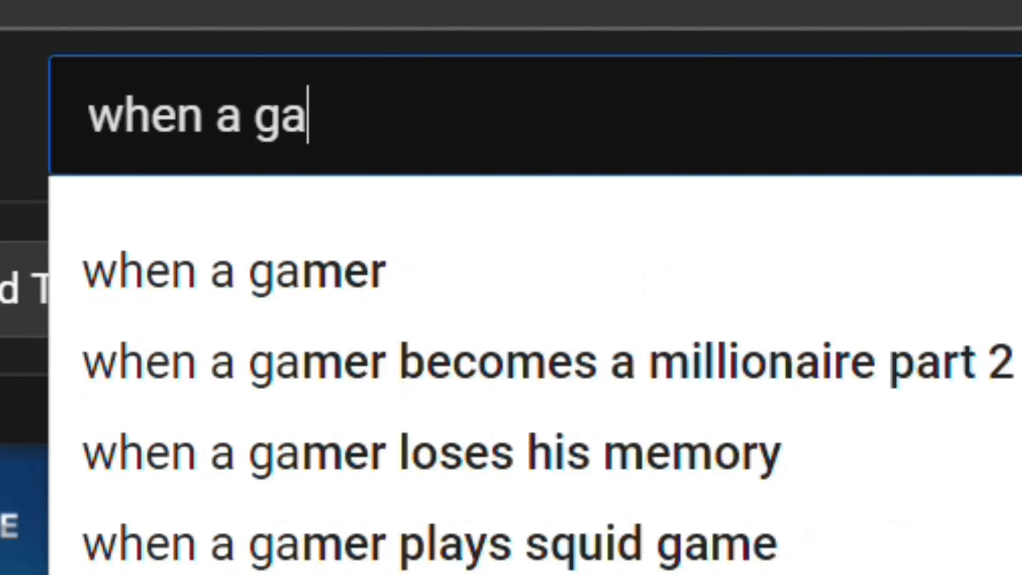
type("me")
key("Return")
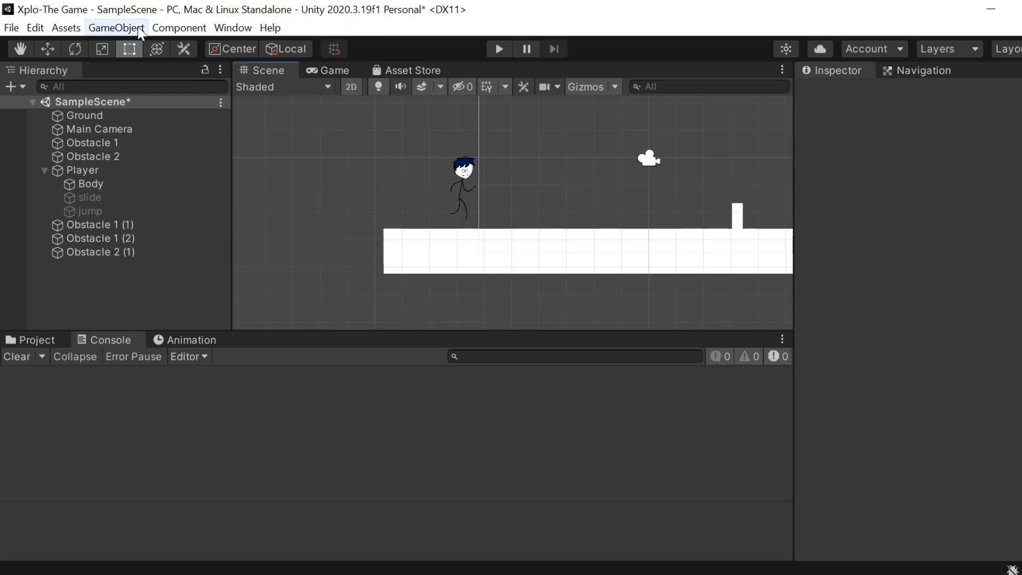
- Add a UI Text object on a new canvas and select it for editing
left_click(116, 27)
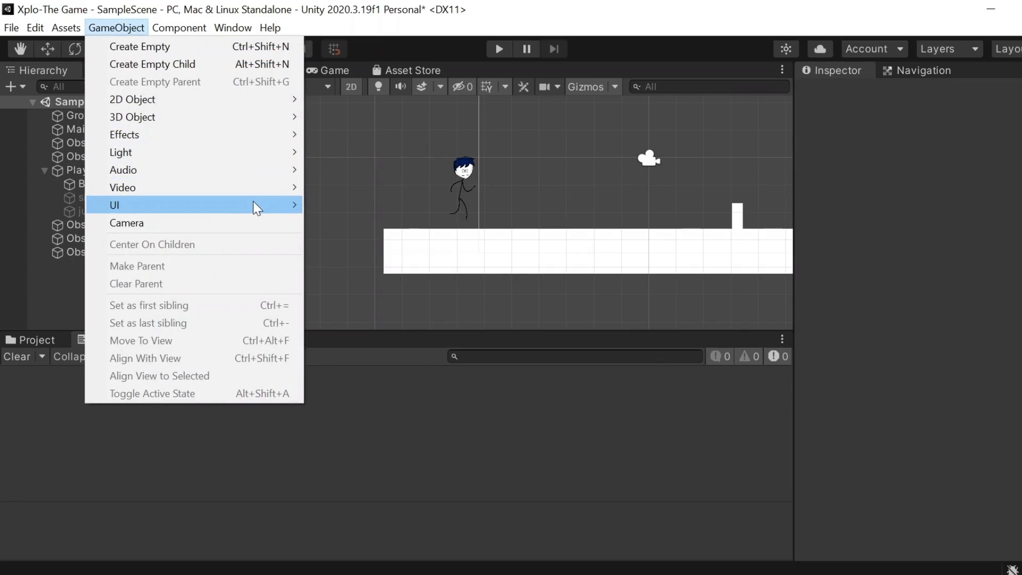
mouse_move(255, 204)
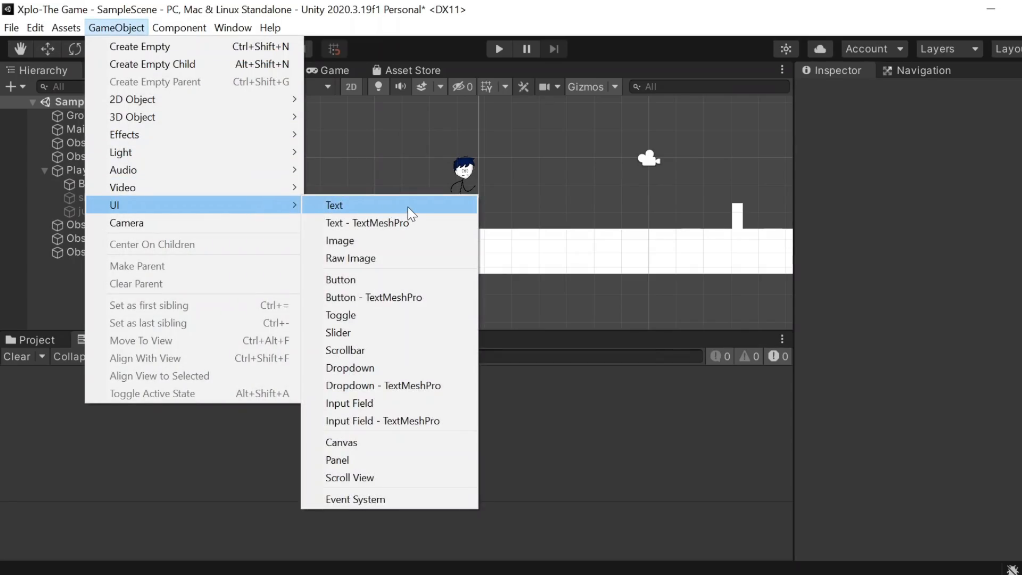
left_click(409, 208)
scroll(375, 193, "down", 6)
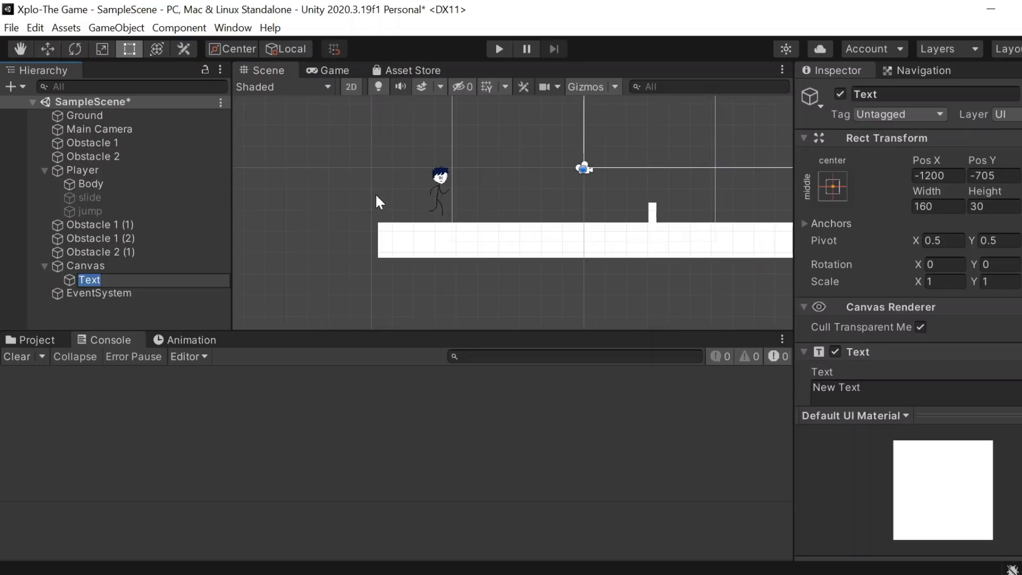
double_click(117, 263)
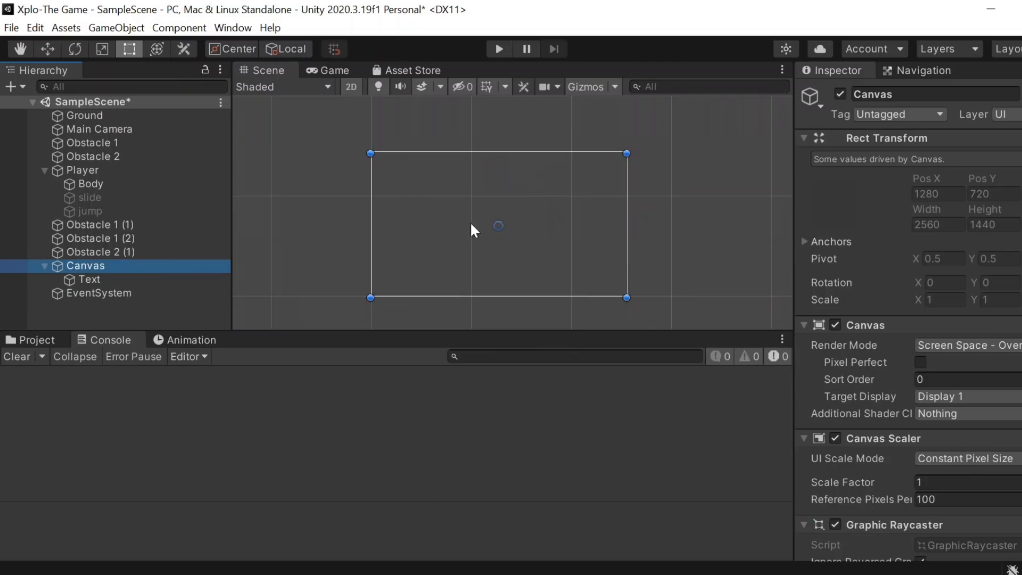
scroll(330, 309, "up", 3)
middle_click_drag(425, 282, 480, 203)
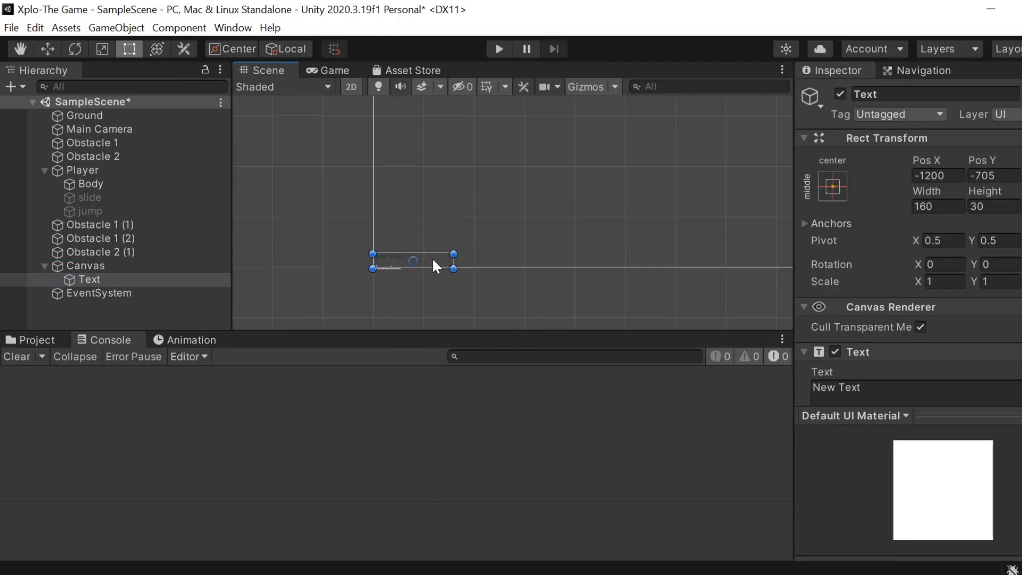
- Enlarge the Text object's box at the canvas's lower corner and set its font size to 100
left_click_drag(434, 254, 700, 131)
scroll(564, 119, "down", 5)
scroll(889, 359, "down", 6)
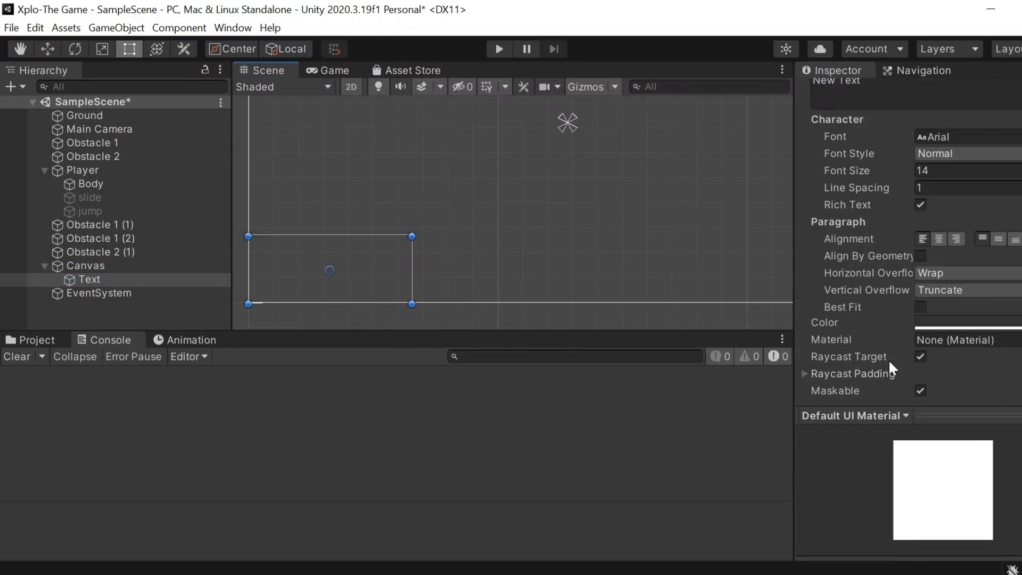
scroll(889, 340, "up", 3)
left_click(828, 321)
type("50")
key("BackSpace")
key("BackSpace")
type("100")
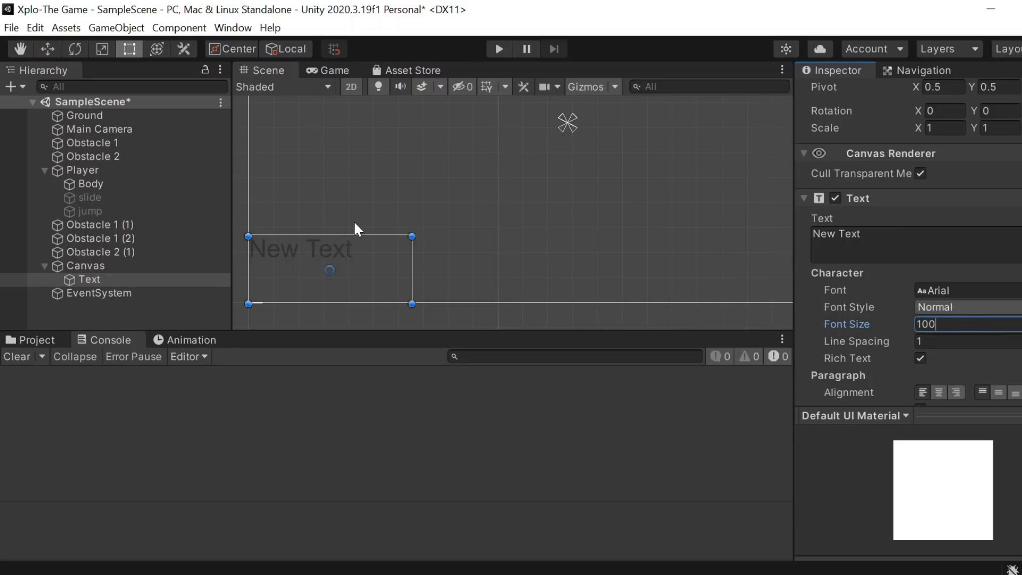
- Move the text box to the middle of the canvas and change its text to "YOU'RE DEAD LOL"
left_click_drag(373, 234, 644, 120)
scroll(664, 160, "down", 1)
left_click_drag(664, 160, 471, 206)
key("t")
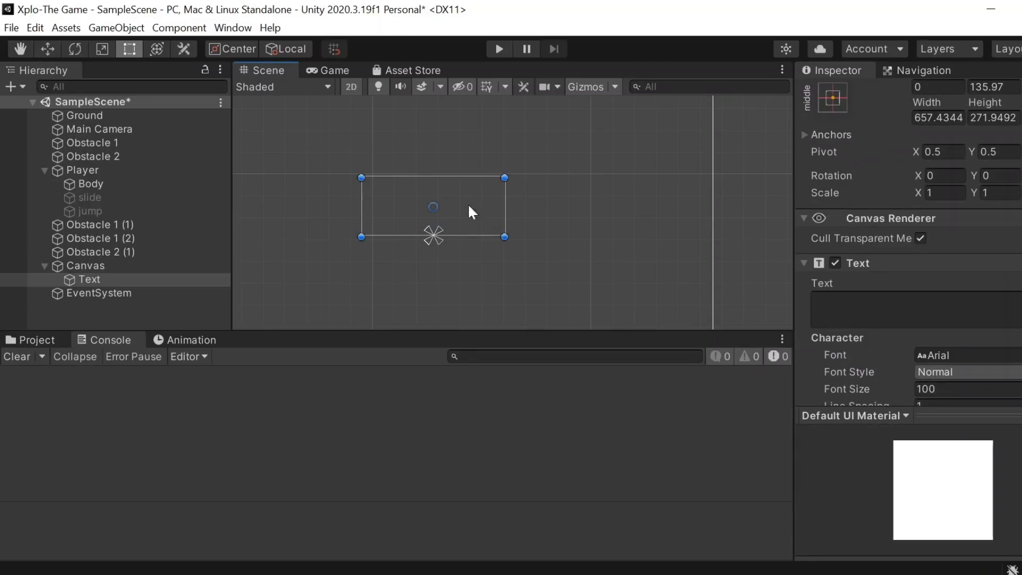
left_click(872, 296)
type("YOU'RE DEAD LOL")
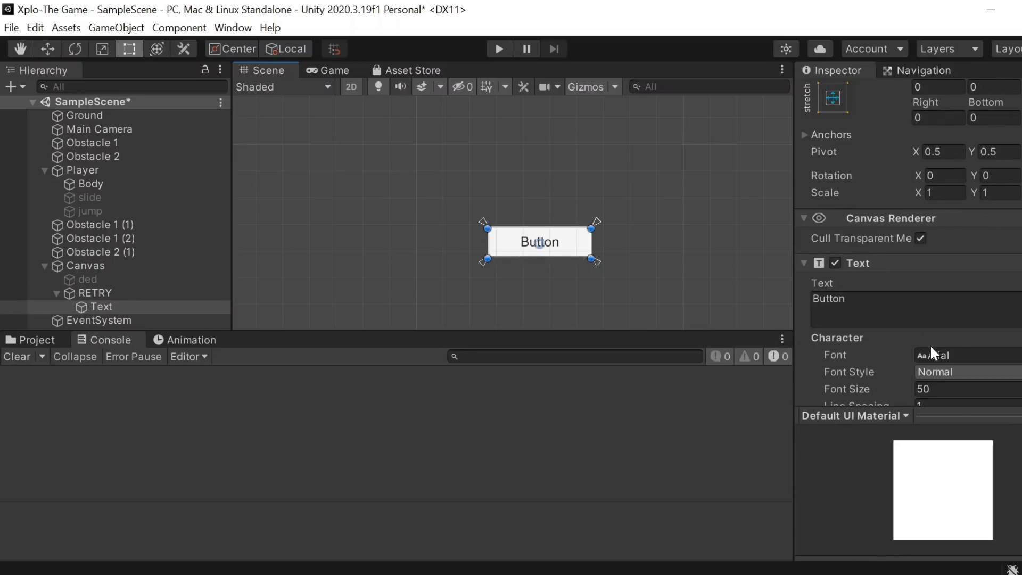
- Set the RETRY button label's font size to 100 and clear its placeholder text
left_click(926, 389)
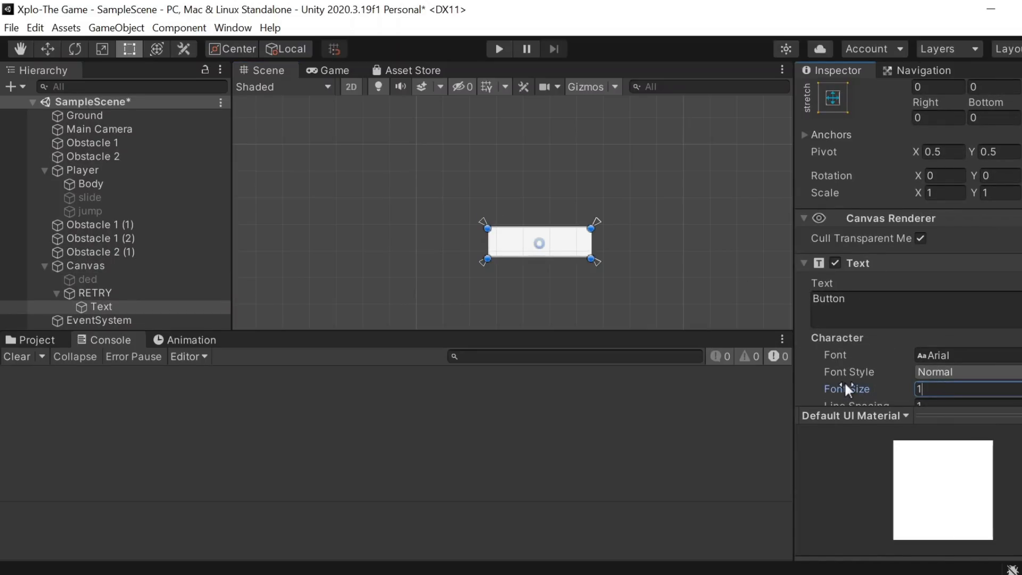
type("100")
left_click(872, 304)
type("D")
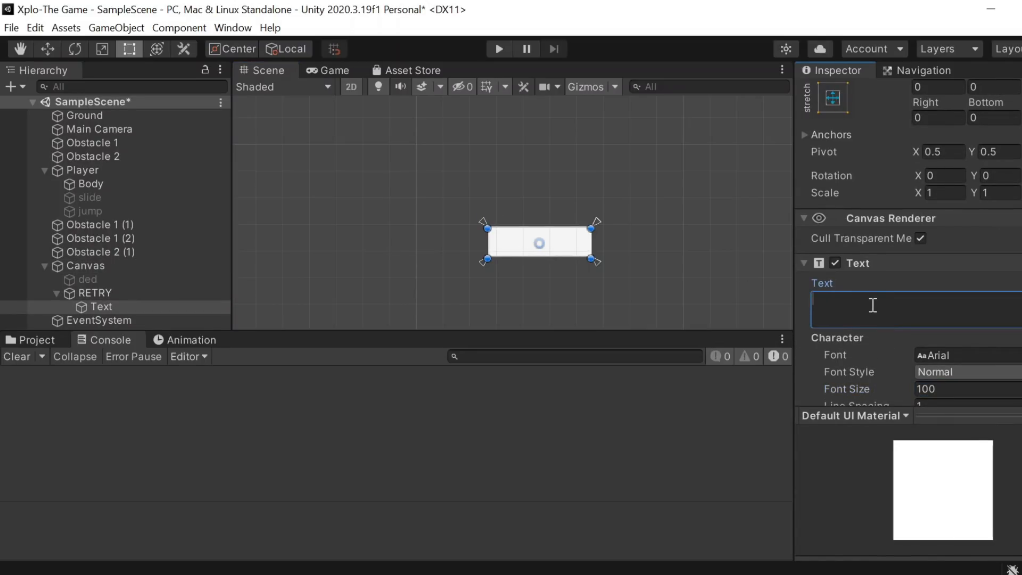
left_click_drag(583, 242, 587, 231)
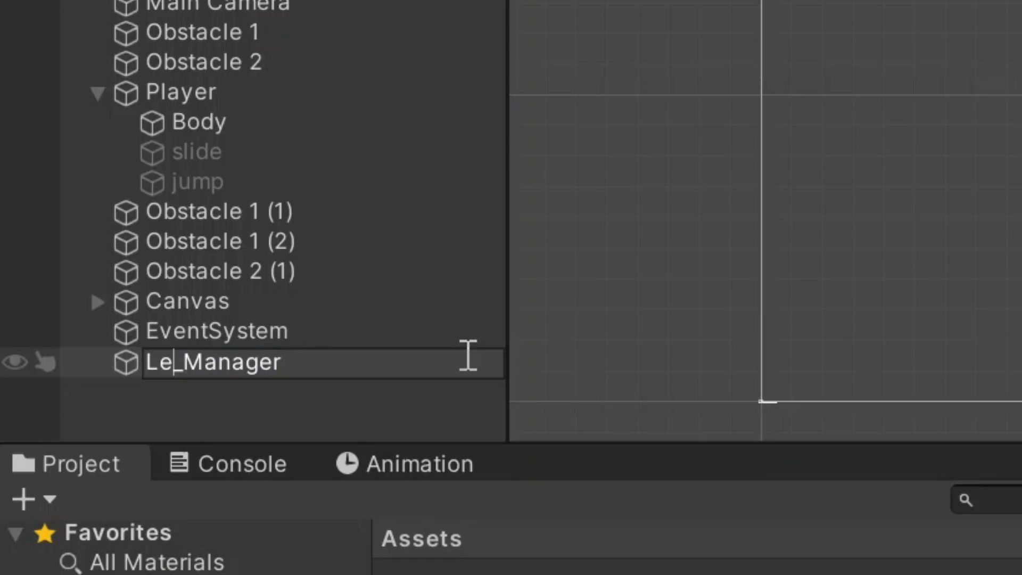
- Name both the new empty game object and the new C# script Level_Manager
type("vel_Manager")
key("Return")
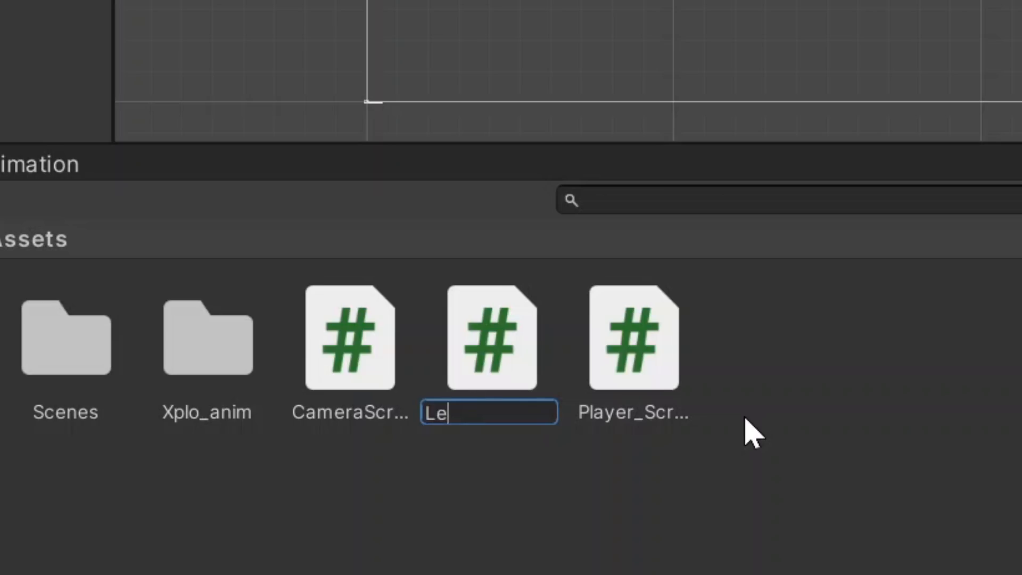
type("vel_Manager")
key("Return")
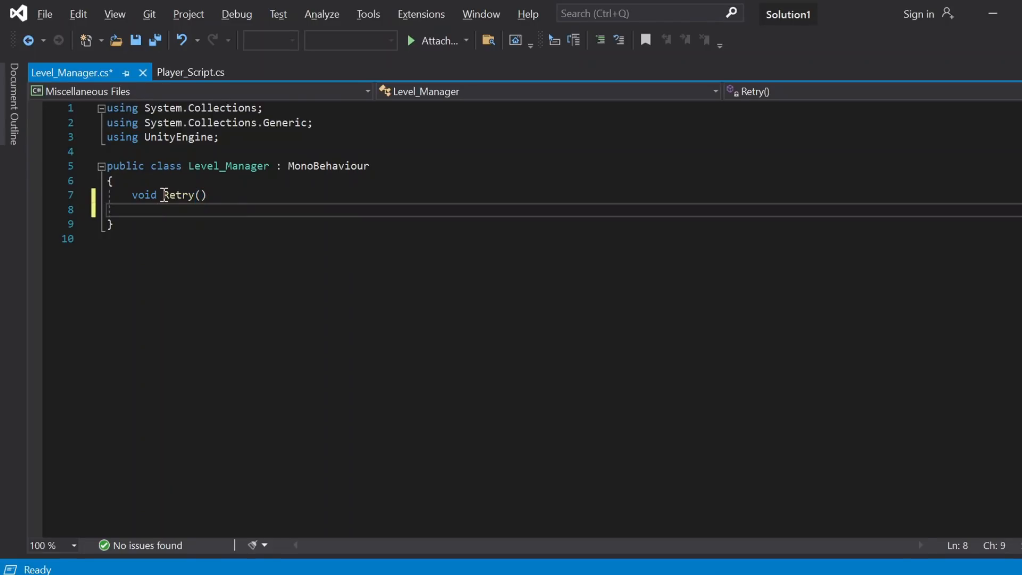
- Give the Retry() method in Level_Manager a body with an Application.LoadLevel() call
type("{")
key("Return")
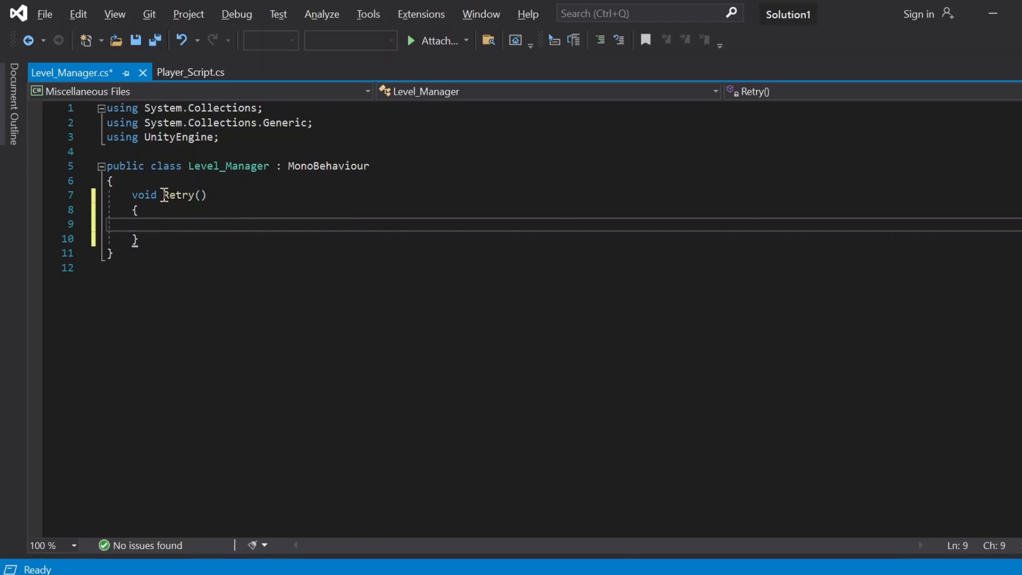
type("Appli")
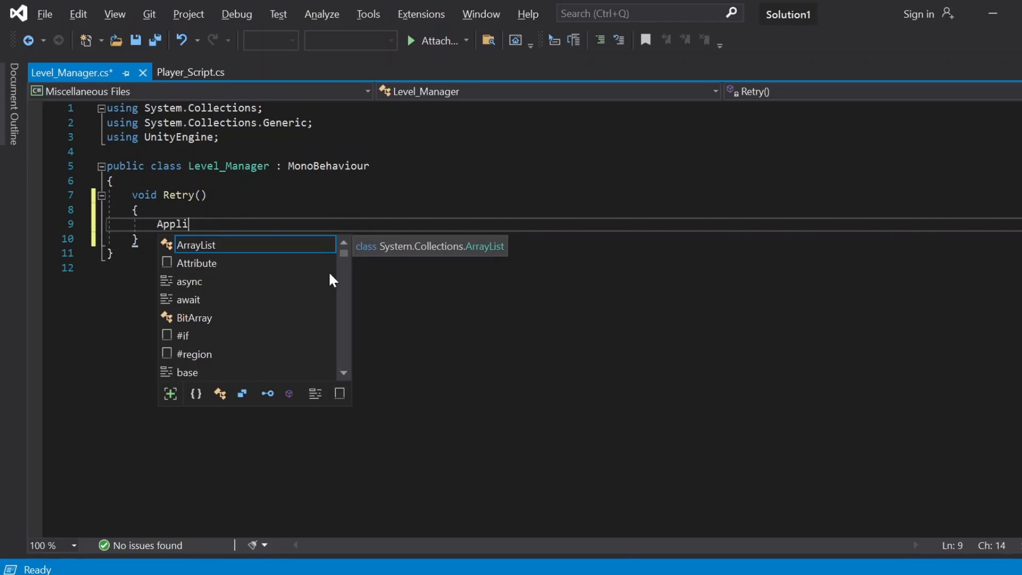
type("cation.LoadLevel(")
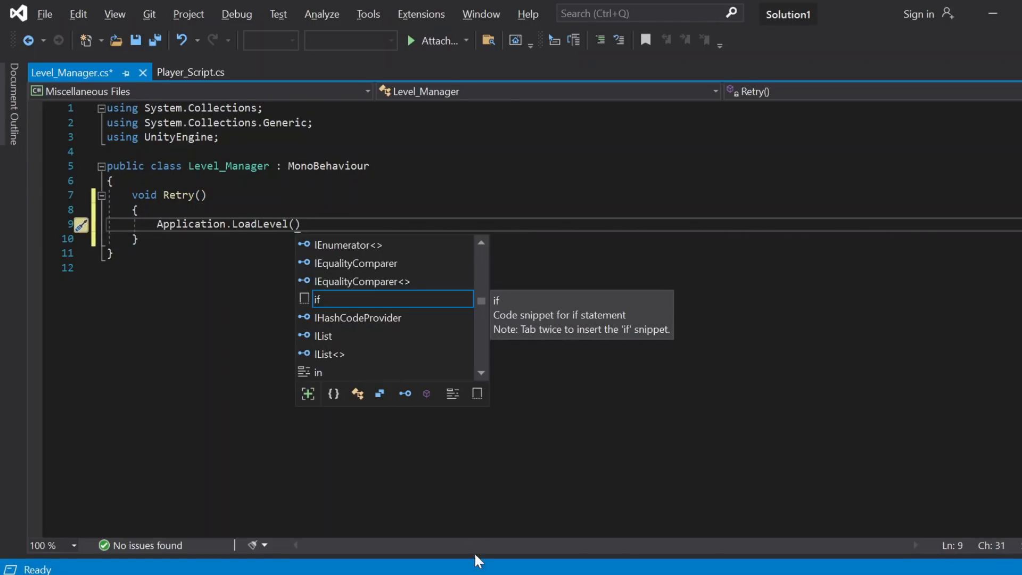
key("Escape")
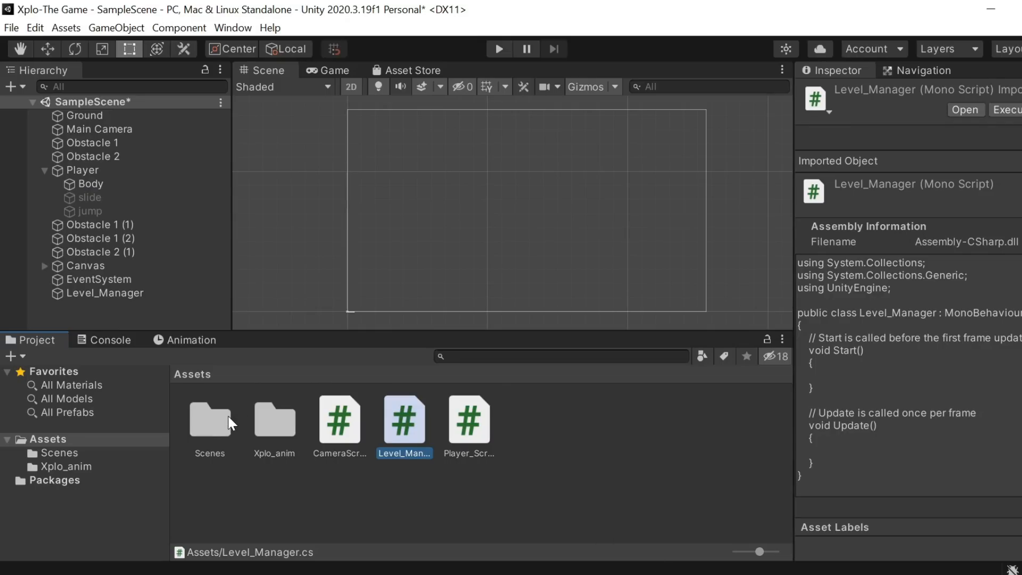
- Rename the SampleScene asset in the Scenes folder to Game
double_click(229, 424)
left_click(213, 434)
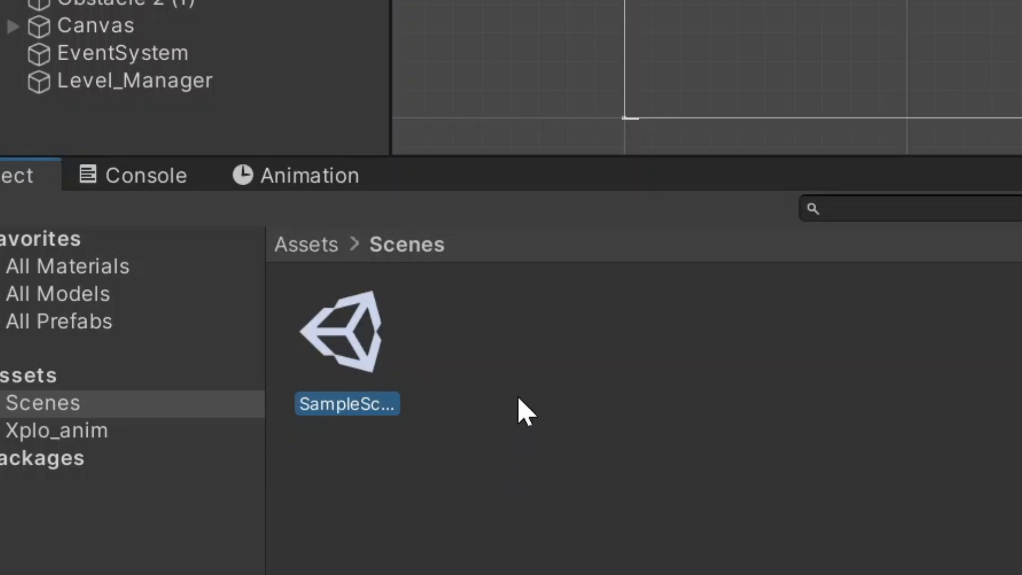
key("F2")
type("Game")
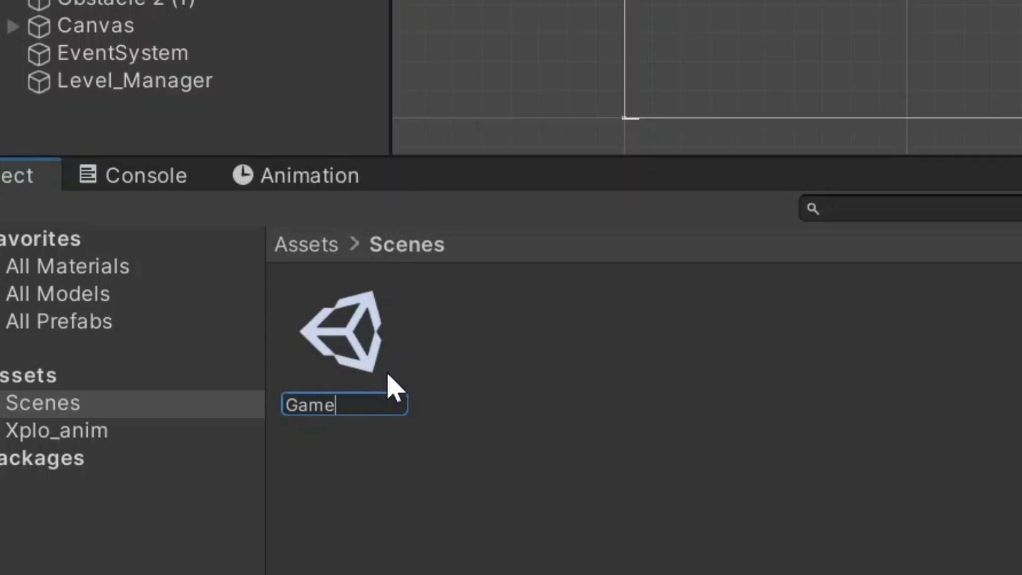
key("Return")
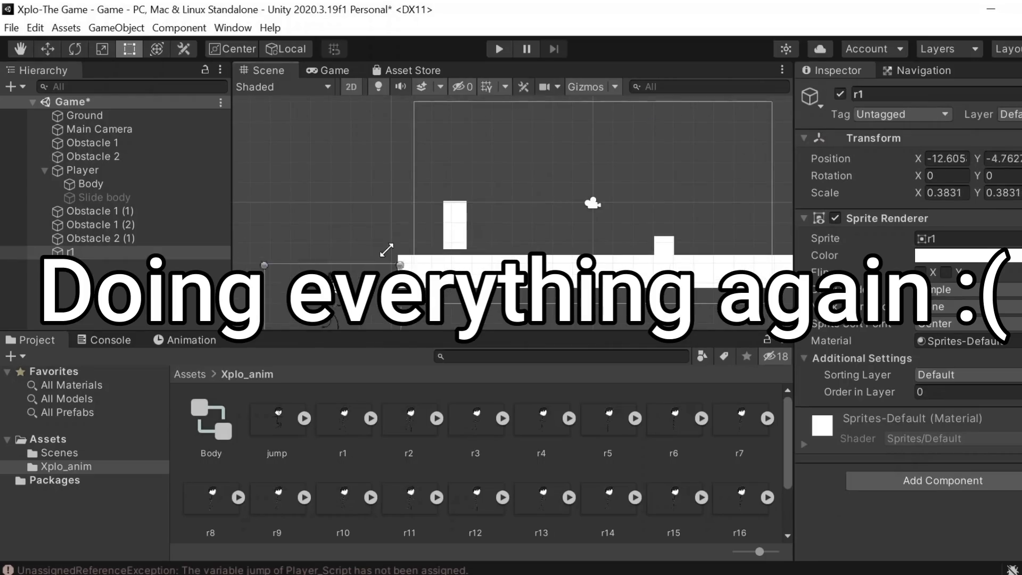
- Scale down the r1 sprite to about 0.265, place it on the ground and nest it under Player
left_click_drag(387, 250, 405, 234)
scroll(570, 119, "up", 3)
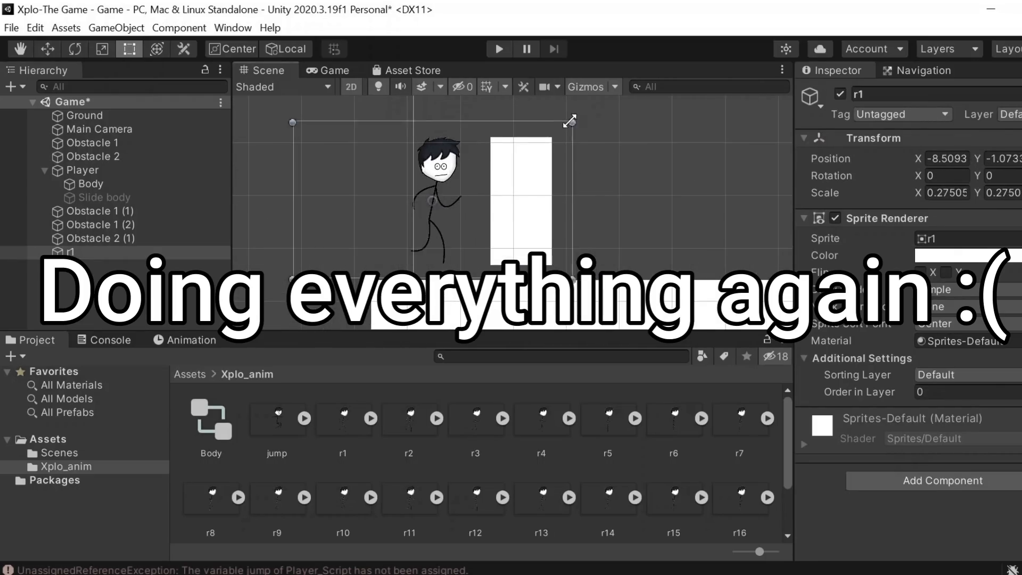
left_click_drag(70, 251, 107, 204)
- Delete the old Body object under Player and rename the r1 sprite to Body
left_click(90, 184)
left_click(839, 94)
key("Delete")
left_click(117, 199)
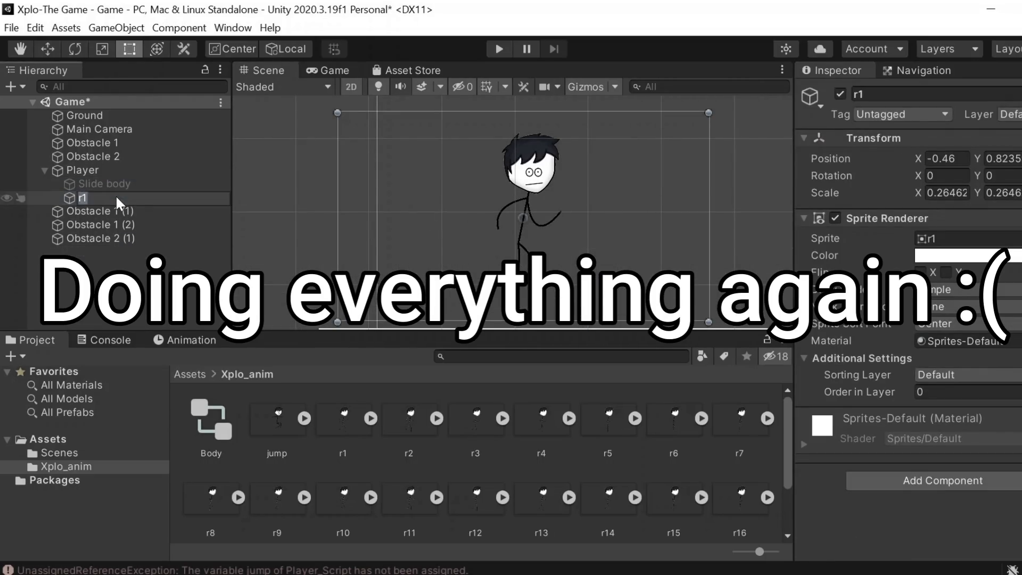
type("Body")
- Add a Box Collider 2D to Body and narrow its sides to fit the stick figure
left_click(940, 480)
type("bo")
left_click(903, 376)
left_click(926, 440)
left_click_drag(333, 216, 493, 221)
left_click_drag(710, 216, 563, 215)
left_click(405, 186)
- Lower the top edge of Body's collider to the figure's hair and order Body above Slide body under Player
left_click(117, 197)
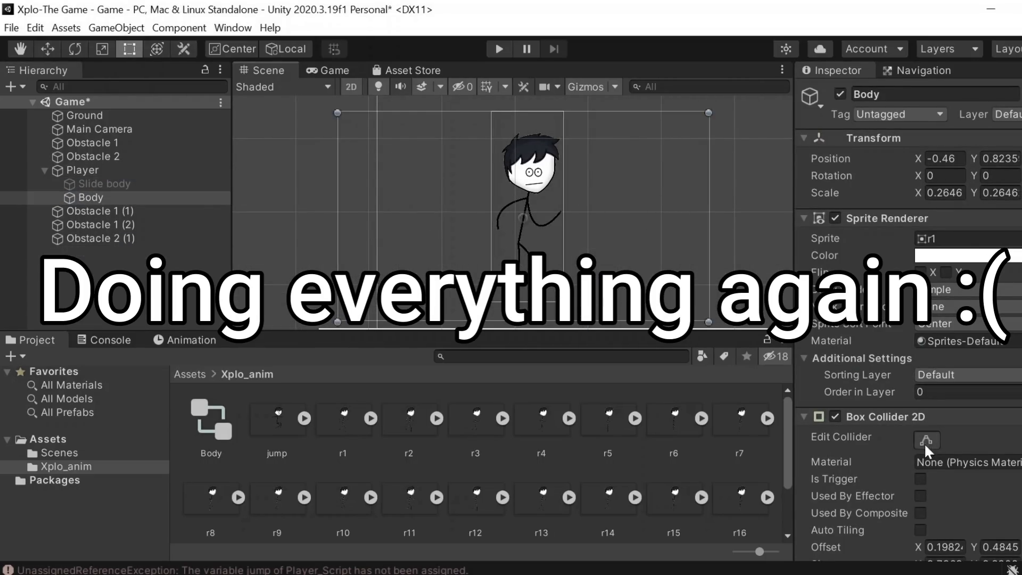
left_click(924, 441)
left_click_drag(529, 111, 529, 132)
left_click(405, 186)
left_click_drag(131, 198, 127, 178)
left_click(123, 197)
- Add the slide sprite to the scene, set its Y rotation to 180, and scale it down beside the player
scroll(543, 490, "down", 3)
left_click_drag(543, 508, 526, 264)
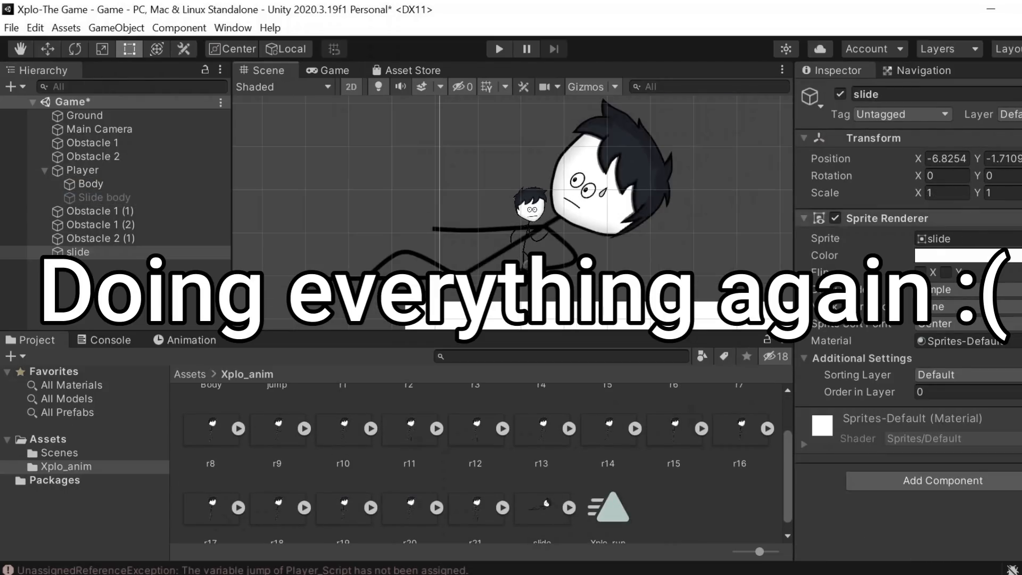
left_click(995, 175)
type("180")
scroll(500, 207, "down", 5)
left_click_drag(358, 311, 498, 238)
left_click_drag(446, 206, 267, 167)
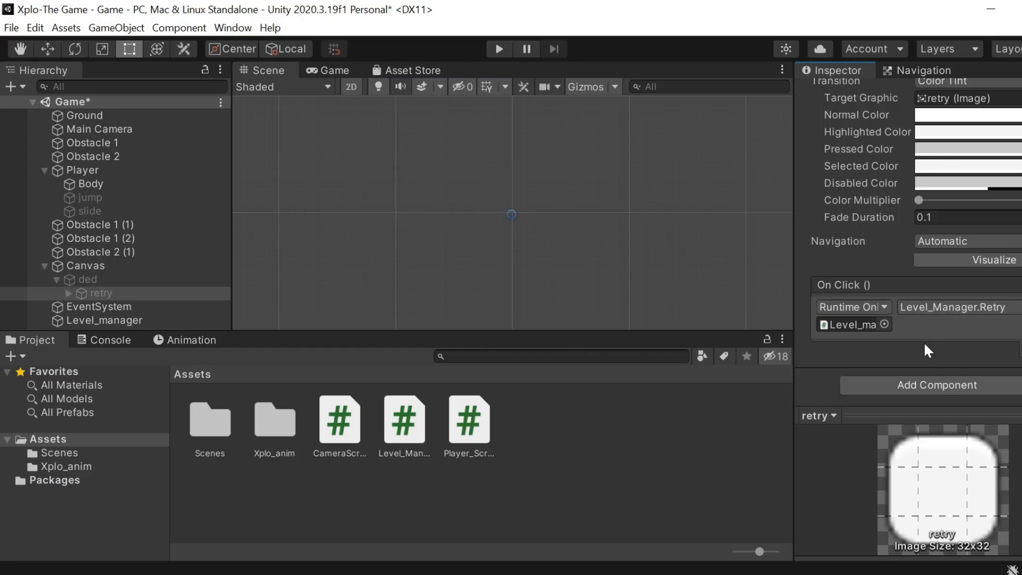
- Playtest running into the low obstacle and restart the level with the RETRY button
key("ctrl+p")
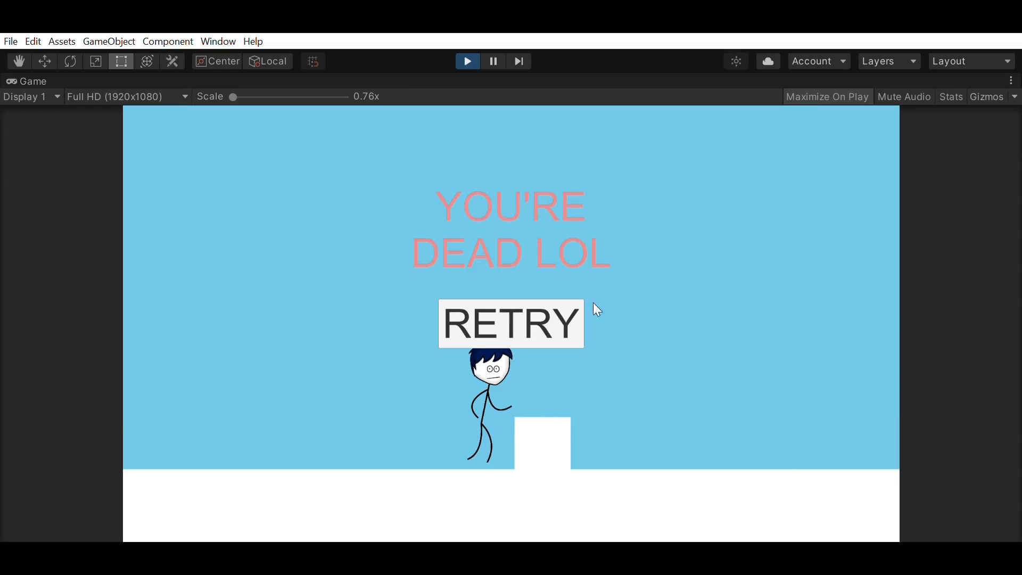
left_click(502, 303)
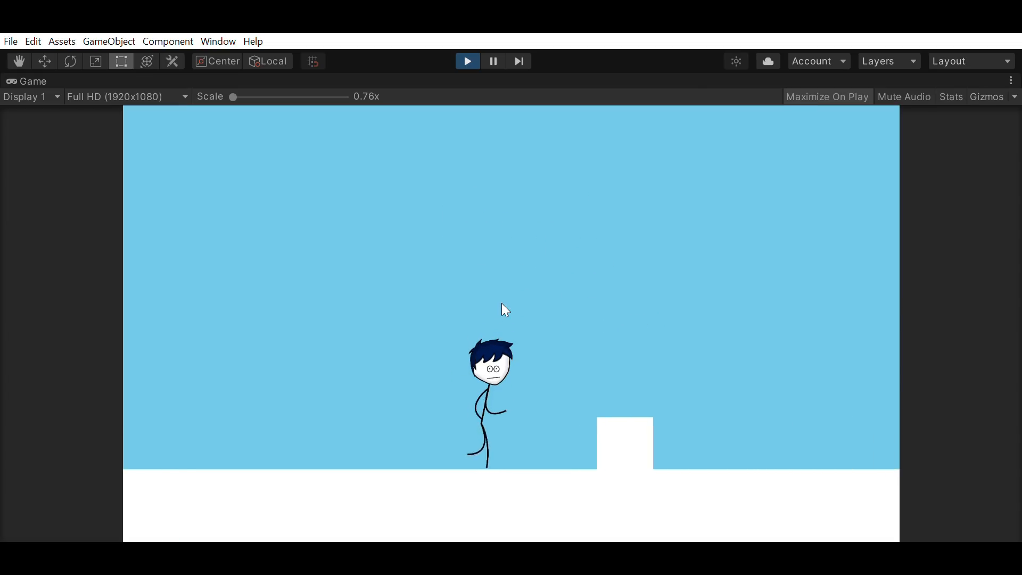
left_click(502, 303)
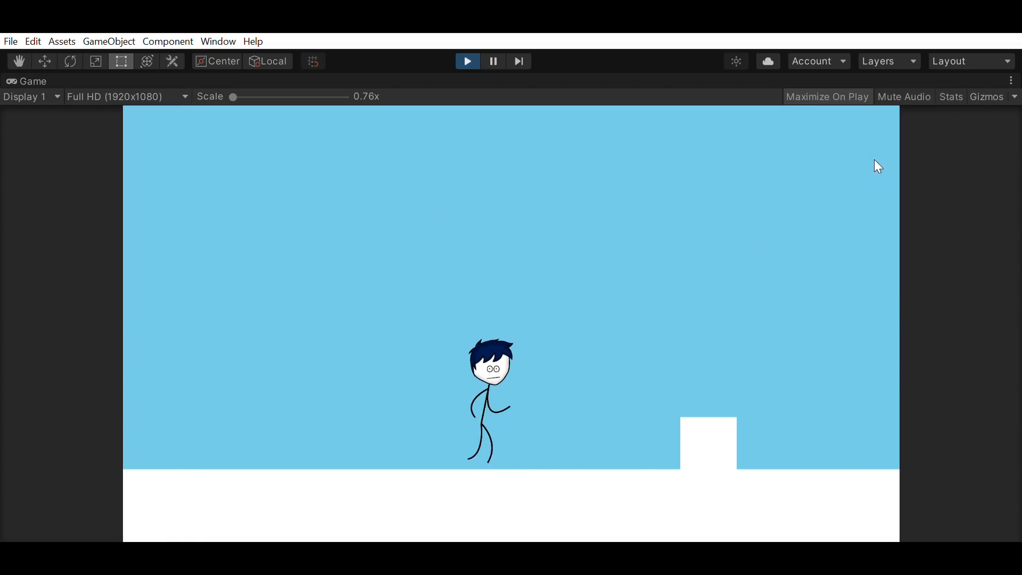
left_click(510, 320)
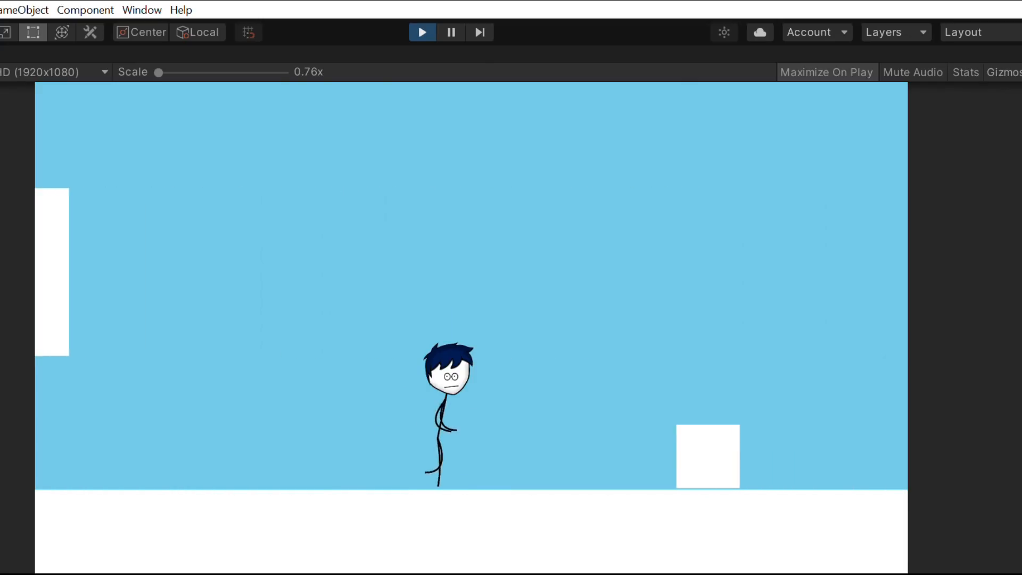
- Playtest jumping over the low obstacle and running off the end of the ground, and stop the game
key("space")
key("space")
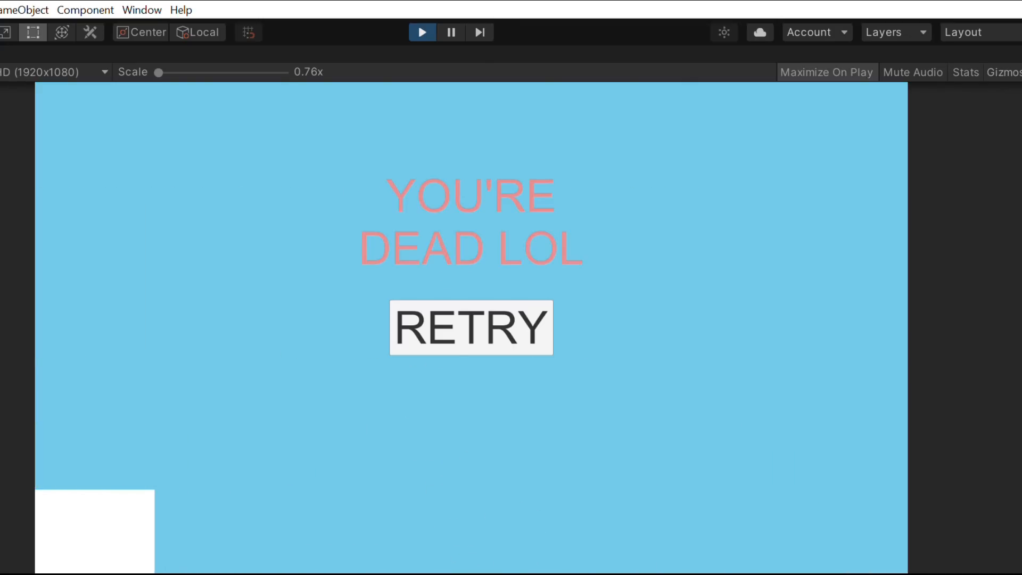
key("ctrl+p")
- Playtest jumping and sliding past the first obstacles, and pause and resume the game
left_click(482, 27)
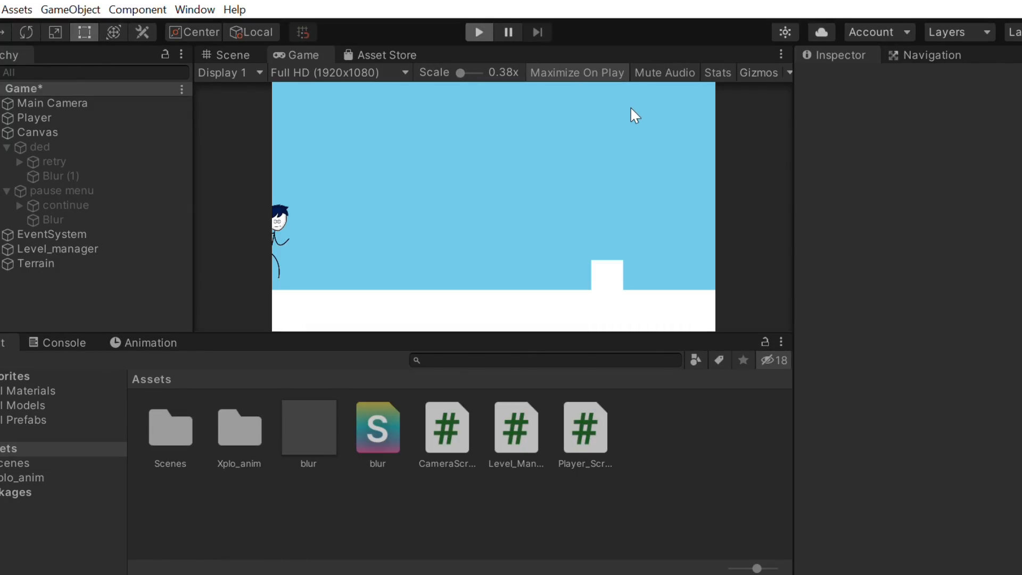
key("space")
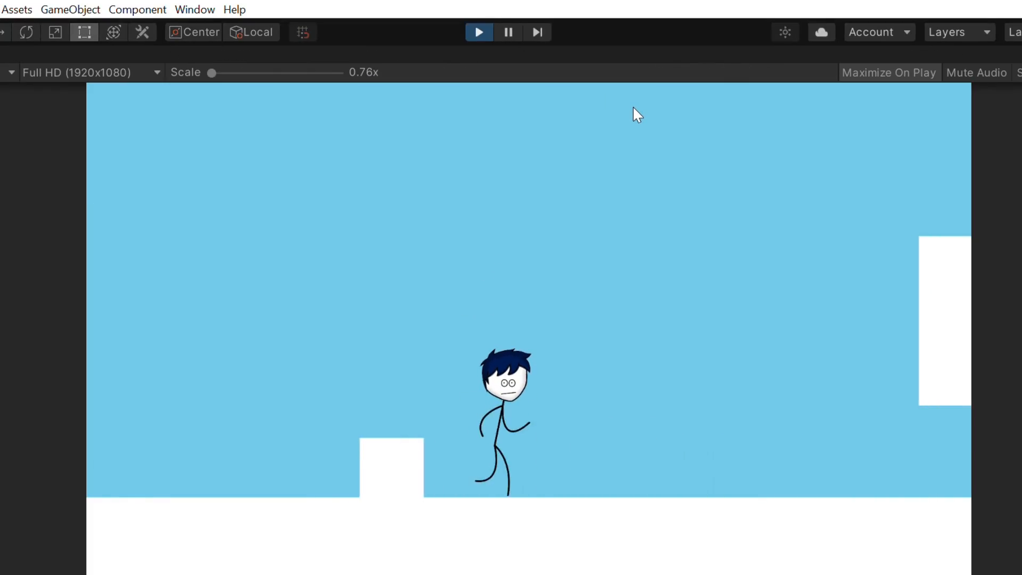
key("Down")
key("Escape")
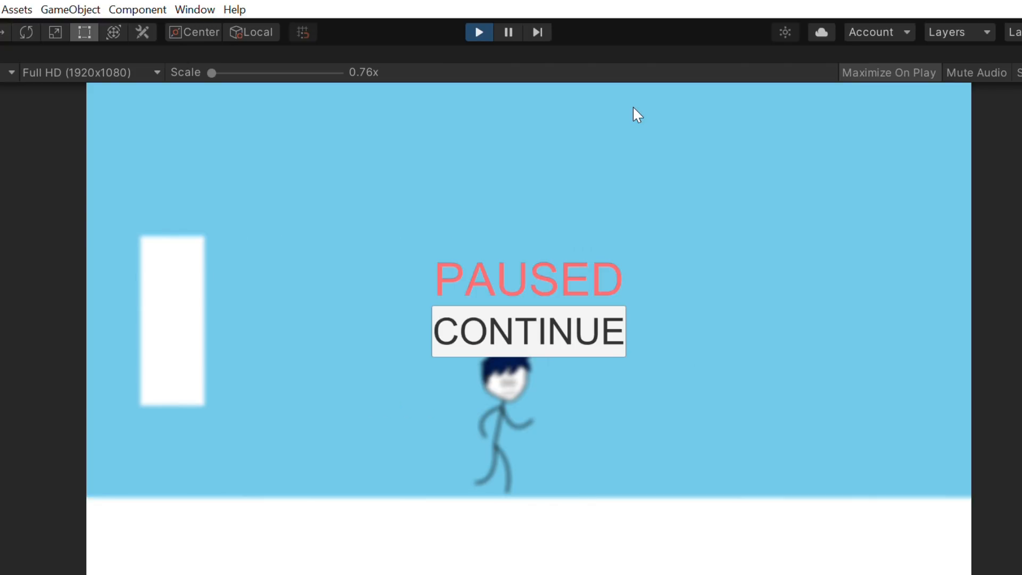
key("Escape")
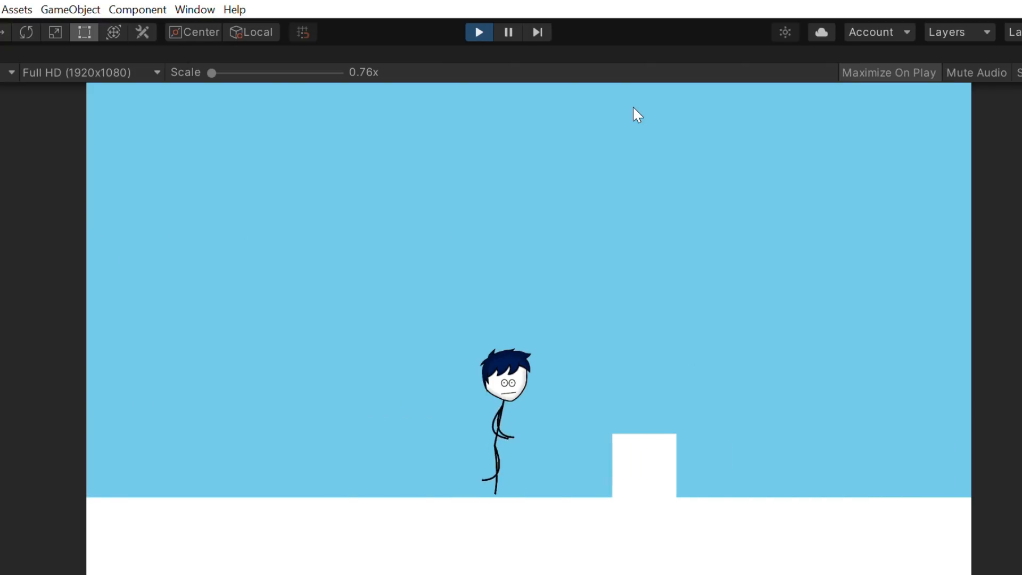
- Playtest a longer run, jumping over low obstacles and the ground gap and sliding under the tall blocks
key("space")
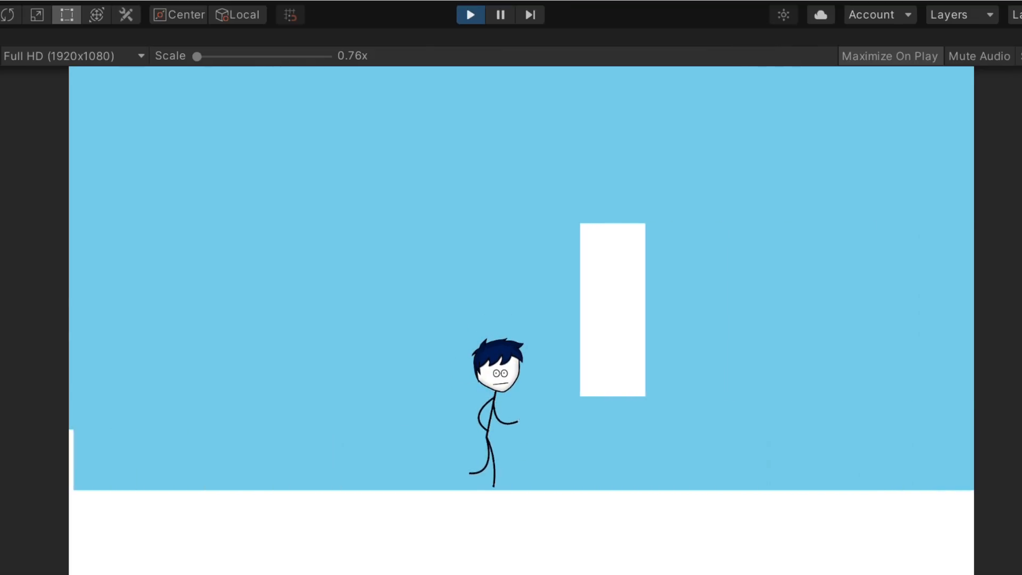
key("Down")
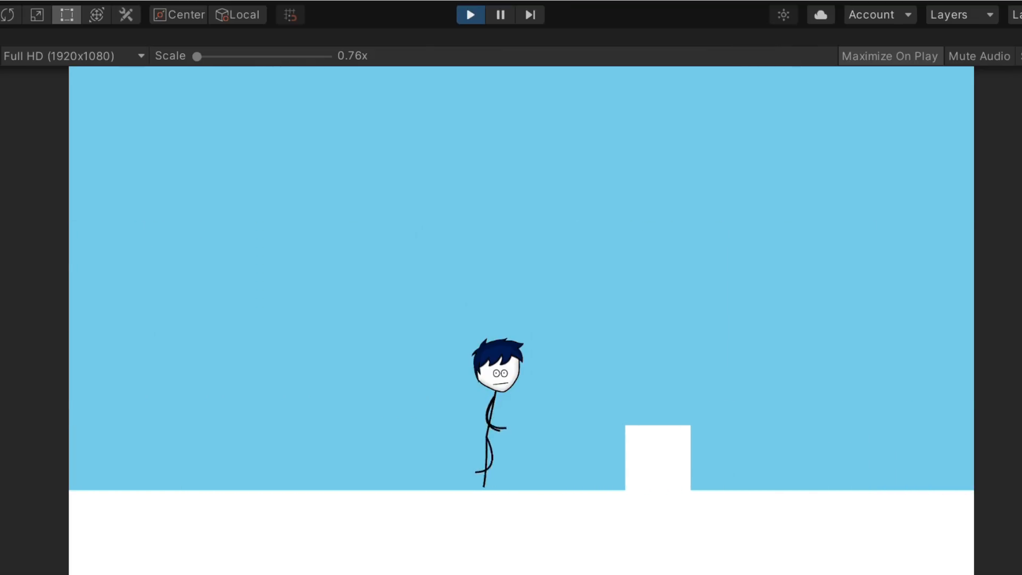
key("space")
key("Down")
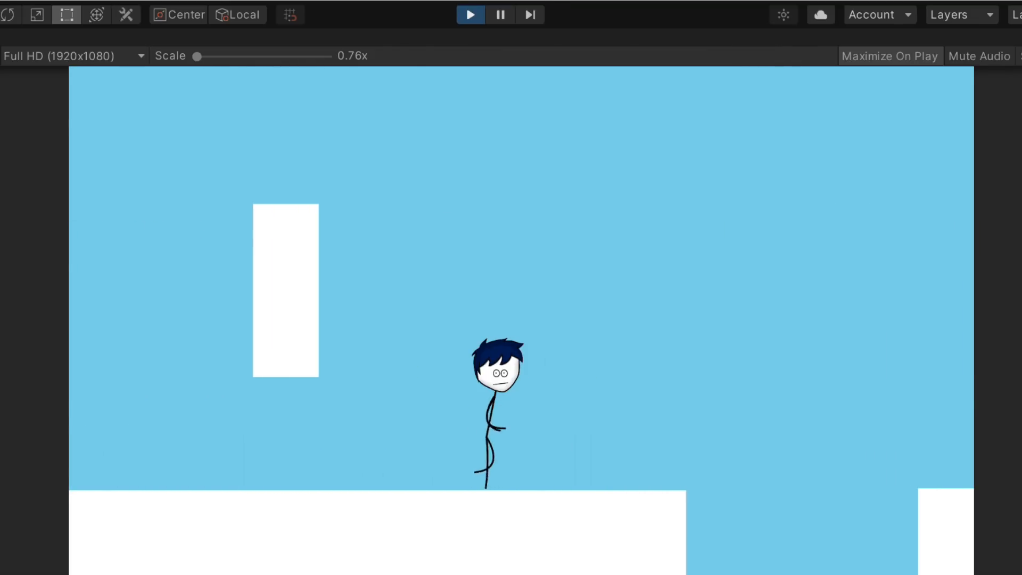
key("space")
key("Down")
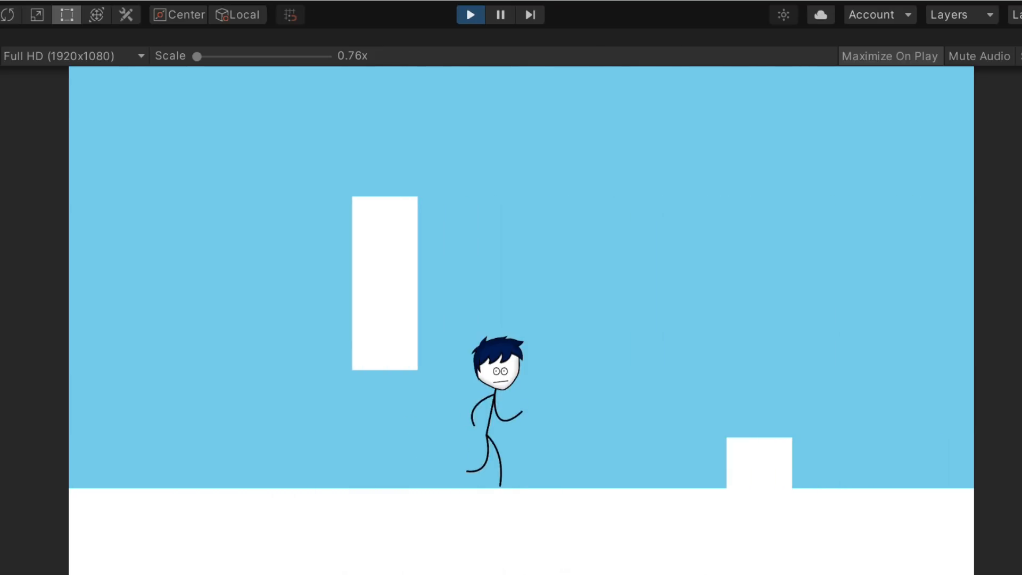
key("space")
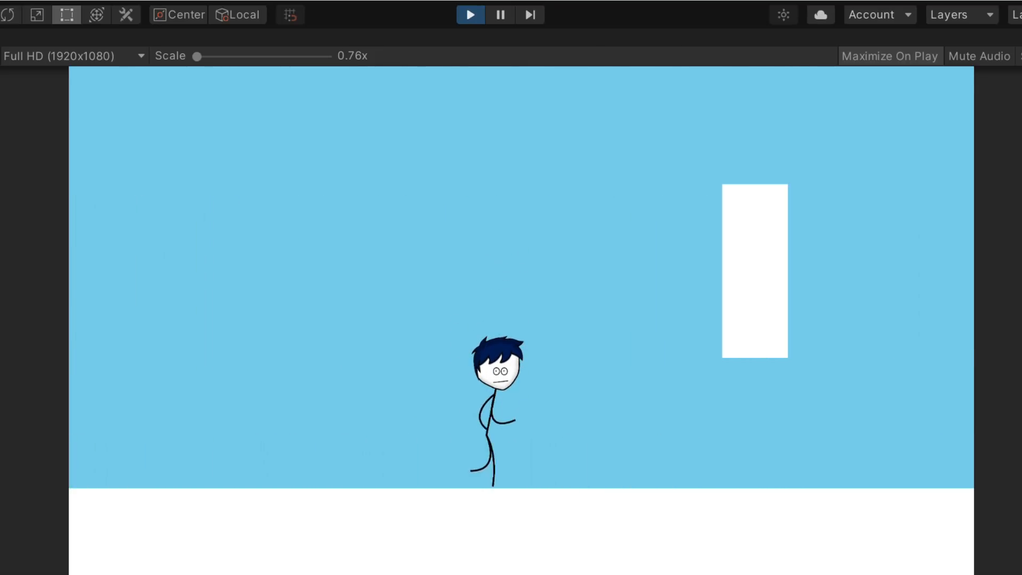
key("Down")
key("Down")
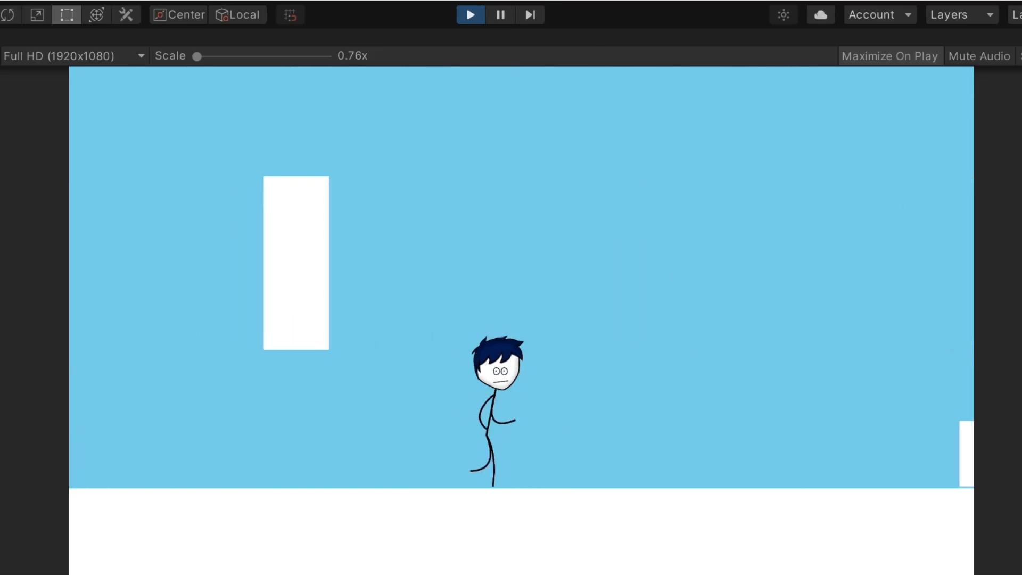